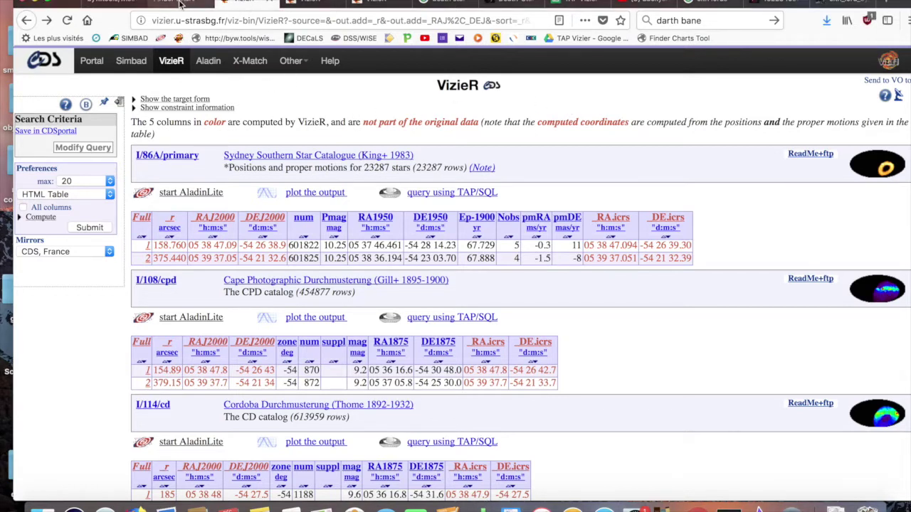
Return to the Zooniverse subject, follow the VizieR link in its metadata, and go to VizieR's main search form.
{"action": "left_click", "coordinate": [28, 21]}
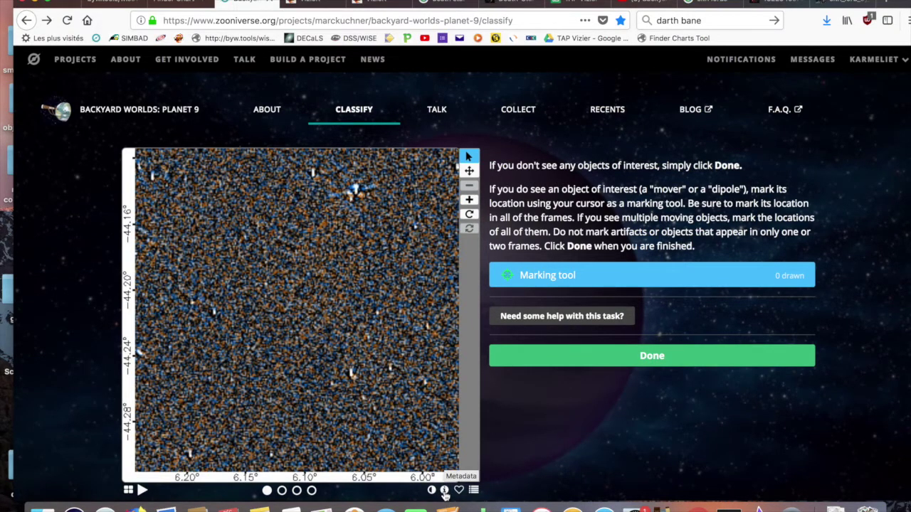
{"action": "left_click", "coordinate": [444, 491]}
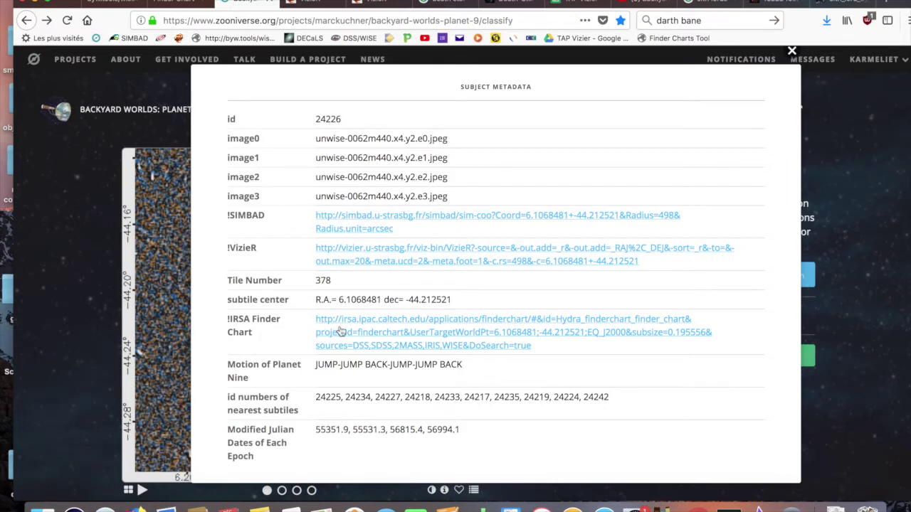
{"action": "left_click", "coordinate": [354, 255]}
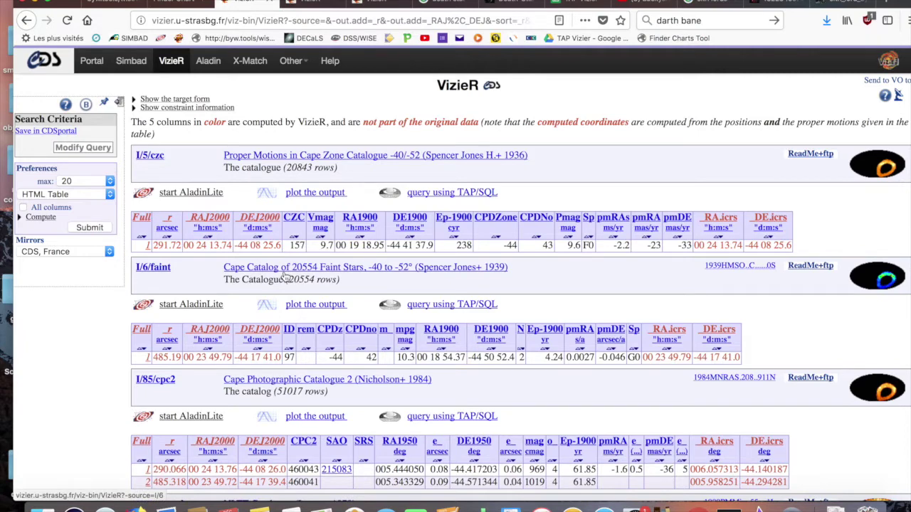
{"action": "left_click", "coordinate": [172, 61]}
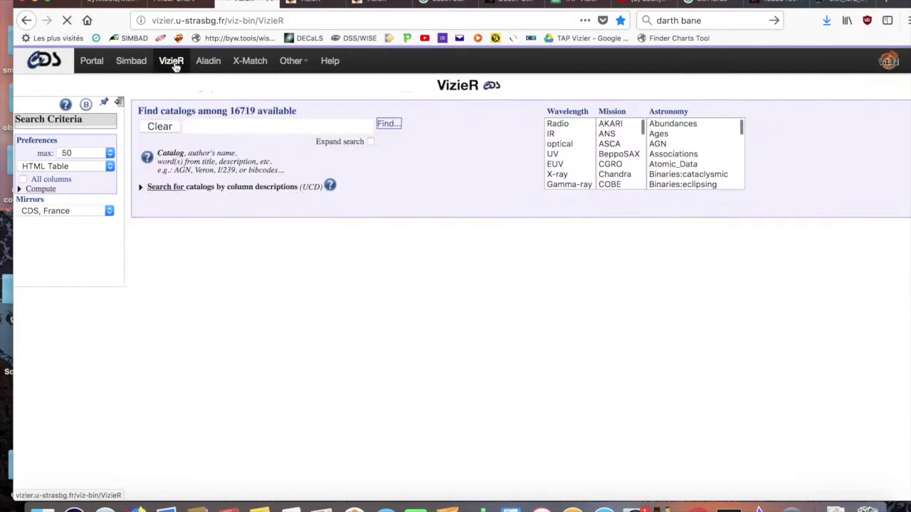
Switch to the IRSA Finder Chart and copy the Eq-J2000 coordinates of the locked point in the w2 image.
{"action": "key", "text": "ctrl+shift+Tab"}
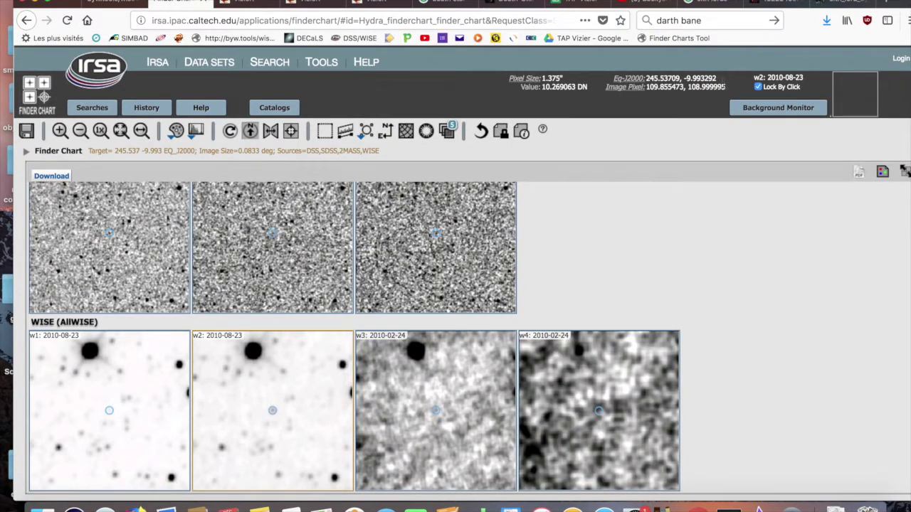
{"action": "left_click", "coordinate": [720, 81]}
{"action": "left_click_drag", "start_coordinate": [720, 80], "coordinate": [646, 79]}
{"action": "key", "text": "super+c"}
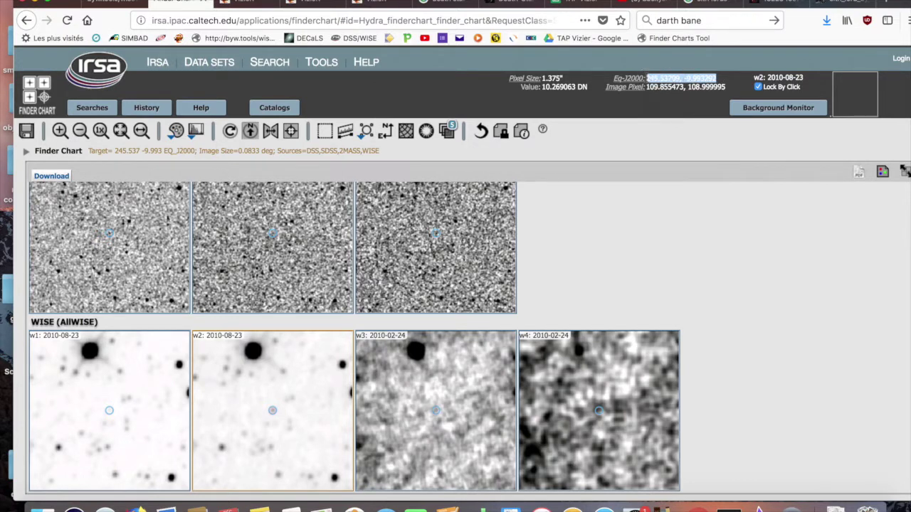
In VizieR, search by position for 245.53709, -9.993292 with a target radius of 0.1 arcmin.
{"action": "left_click", "coordinate": [246, 5]}
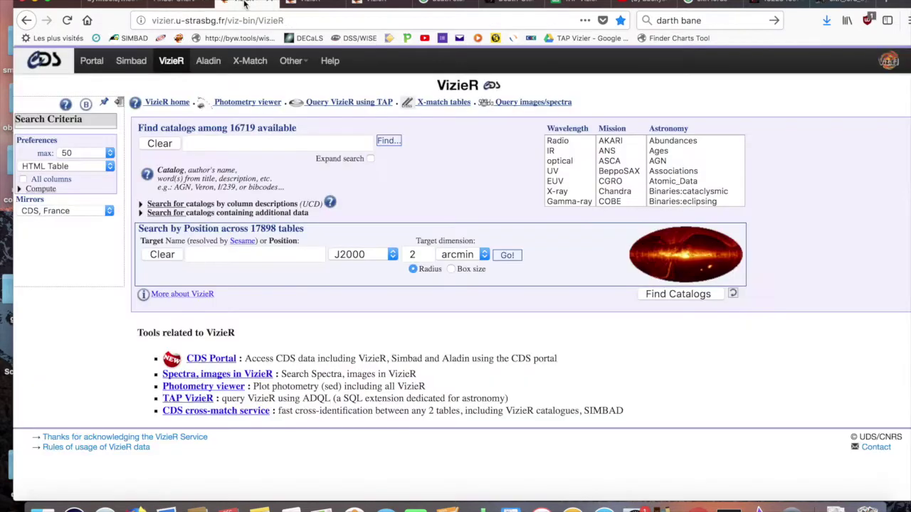
{"action": "left_click", "coordinate": [217, 257]}
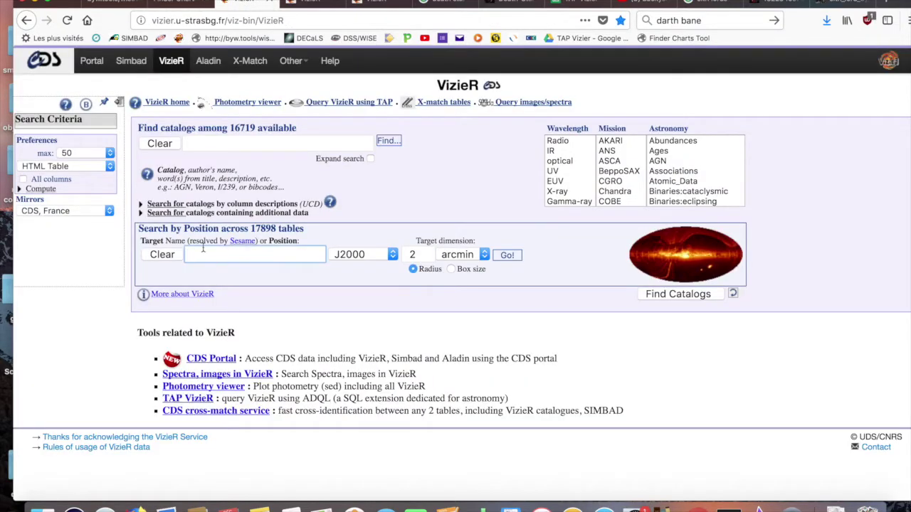
{"action": "key", "text": "super+v"}
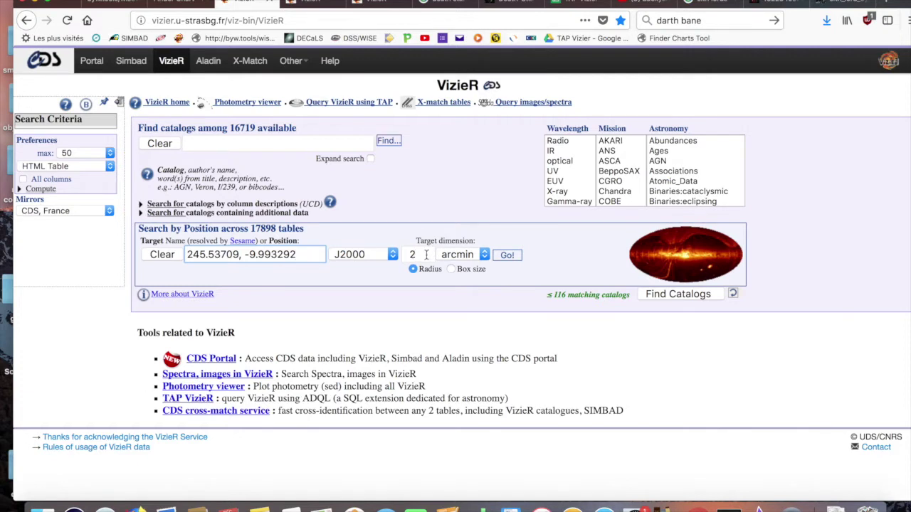
{"action": "double_click", "coordinate": [426, 254]}
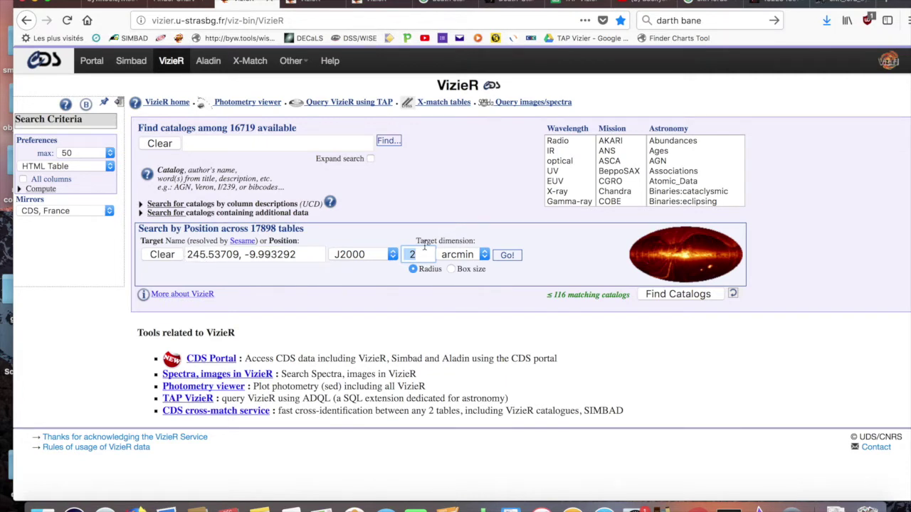
{"action": "type", "text": "0.1"}
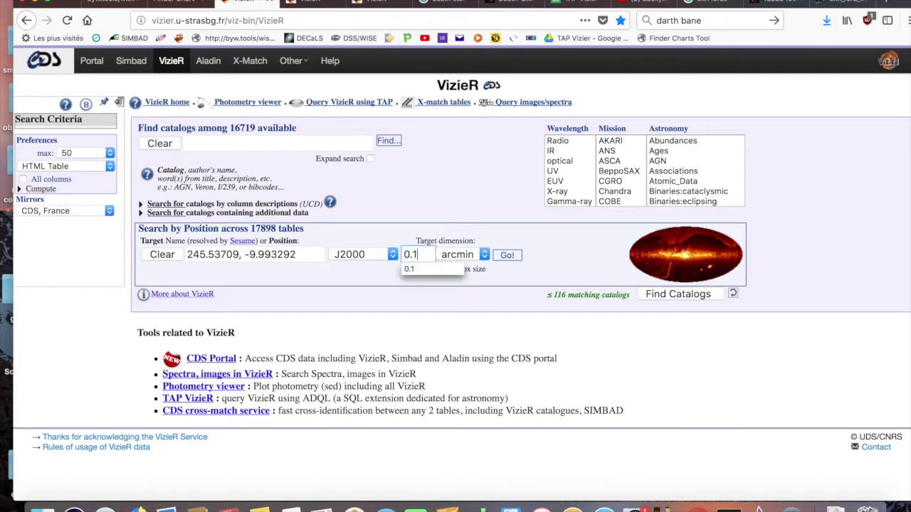
{"action": "left_click", "coordinate": [516, 260]}
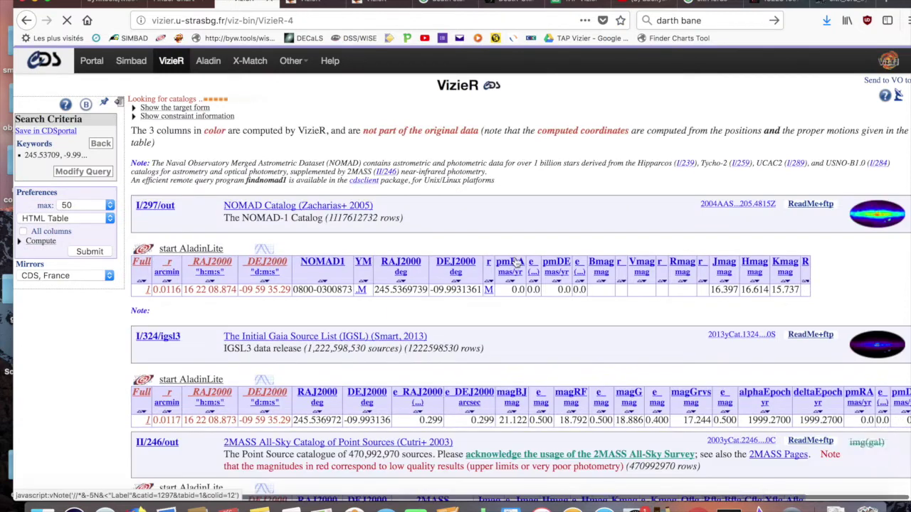
Examine the NOMAD and Initial Gaia Source List entries in the results, highlighting the NOMAD catalog's row count.
{"action": "scroll", "coordinate": [516, 261], "scroll_direction": "down", "scroll_amount": 1}
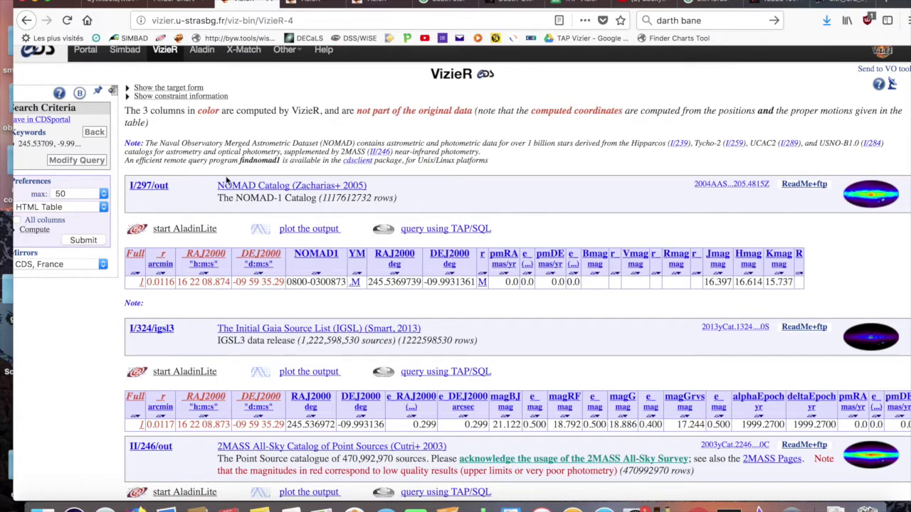
{"action": "scroll", "coordinate": [205, 214], "scroll_direction": "down", "scroll_amount": 1}
{"action": "scroll", "coordinate": [208, 236], "scroll_direction": "down", "scroll_amount": 3}
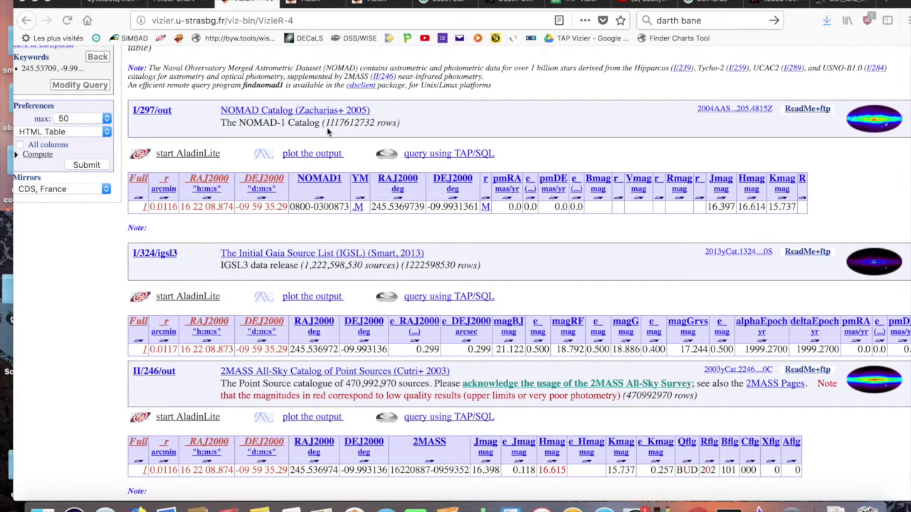
{"action": "left_click", "coordinate": [328, 122]}
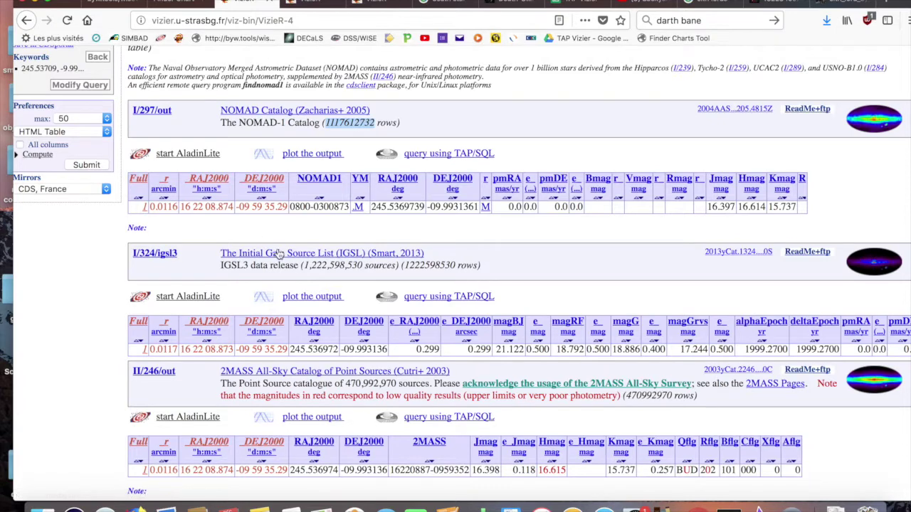
{"action": "scroll", "coordinate": [351, 269], "scroll_direction": "down", "scroll_amount": 1}
{"action": "scroll", "coordinate": [351, 269], "scroll_direction": "down", "scroll_amount": 1}
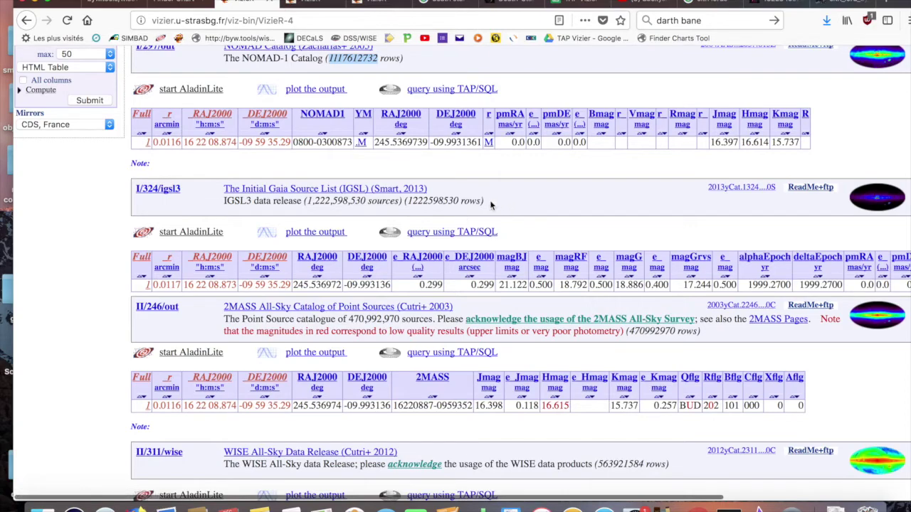
Review the 2MASS, WISE All-Sky and AllWISE entries, highlighting the 2MASS source count and the AllWISE row count.
{"action": "scroll", "coordinate": [489, 205], "scroll_direction": "down", "scroll_amount": 4}
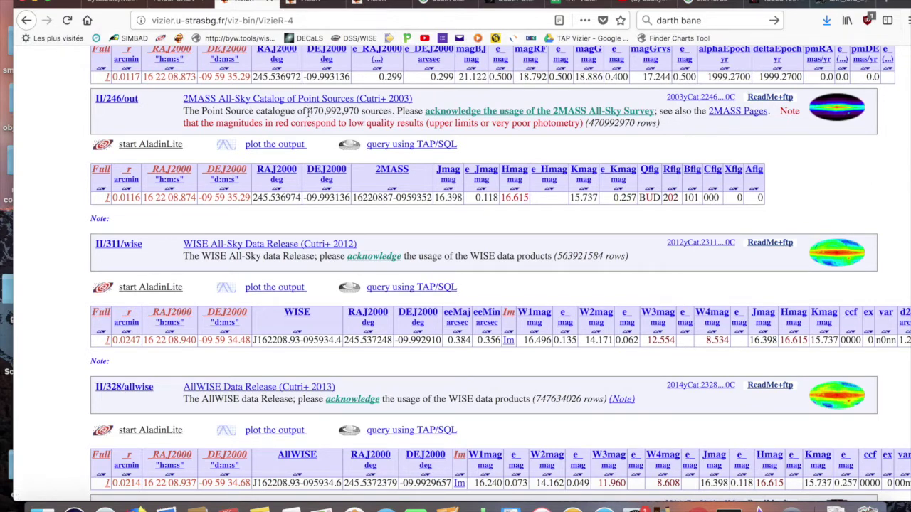
{"action": "left_click_drag", "start_coordinate": [308, 112], "coordinate": [324, 110]}
{"action": "scroll", "coordinate": [275, 307], "scroll_direction": "down", "scroll_amount": 3}
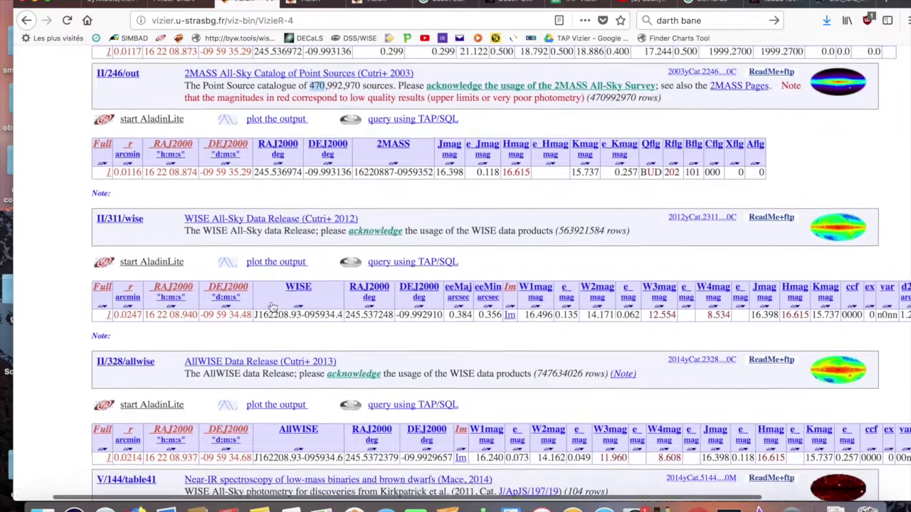
{"action": "scroll", "coordinate": [275, 308], "scroll_direction": "up", "scroll_amount": 2}
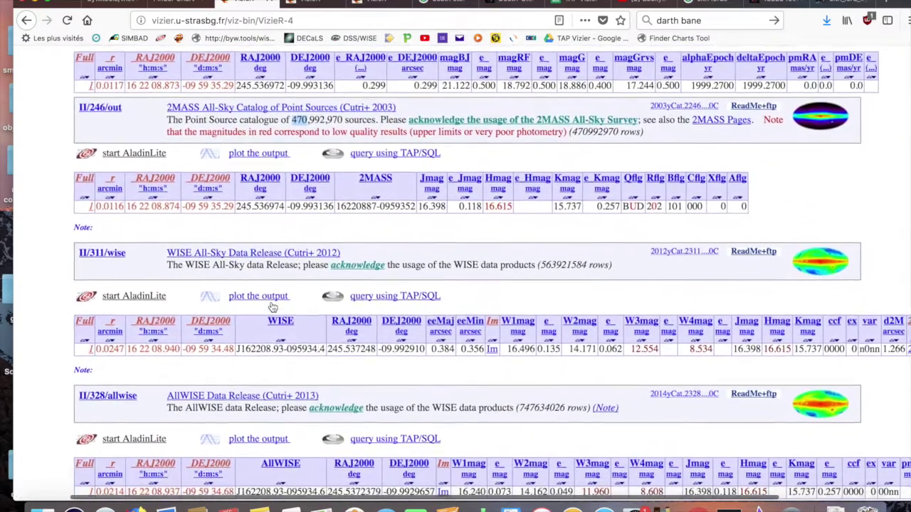
{"action": "scroll", "coordinate": [273, 307], "scroll_direction": "left", "scroll_amount": 2}
{"action": "scroll", "coordinate": [271, 306], "scroll_direction": "right", "scroll_amount": 1}
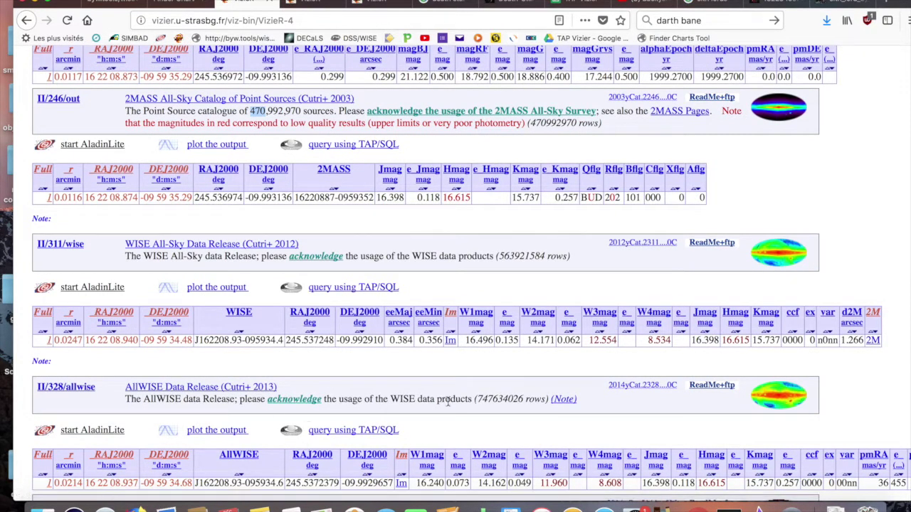
{"action": "left_click_drag", "start_coordinate": [478, 399], "coordinate": [523, 398]}
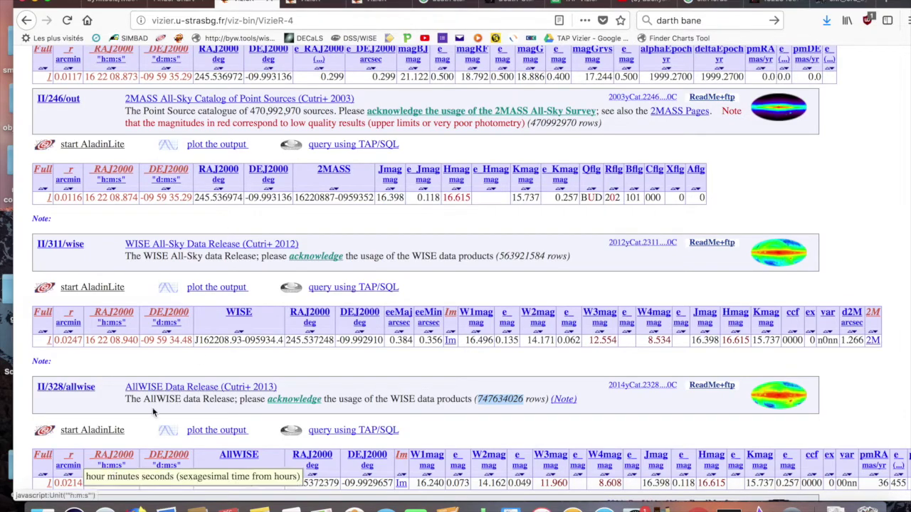
{"action": "scroll", "coordinate": [121, 442], "scroll_direction": "down", "scroll_amount": 1}
{"action": "scroll", "coordinate": [121, 441], "scroll_direction": "up", "scroll_amount": 1}
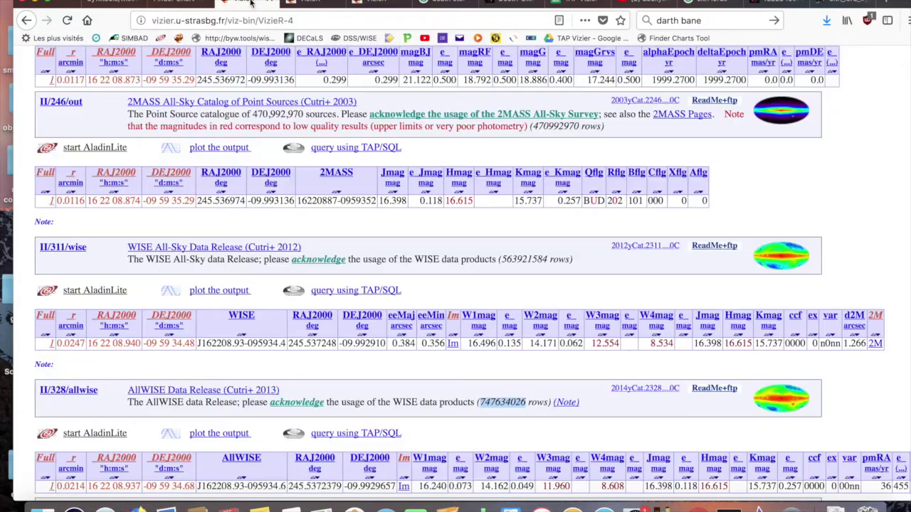
Highlight the AllWISE entry's RAJ2000 and DEJ2000 coordinates, and its W1 and W2 magnitudes.
{"action": "left_click", "coordinate": [247, 4]}
{"action": "left_click_drag", "start_coordinate": [290, 486], "coordinate": [395, 485]}
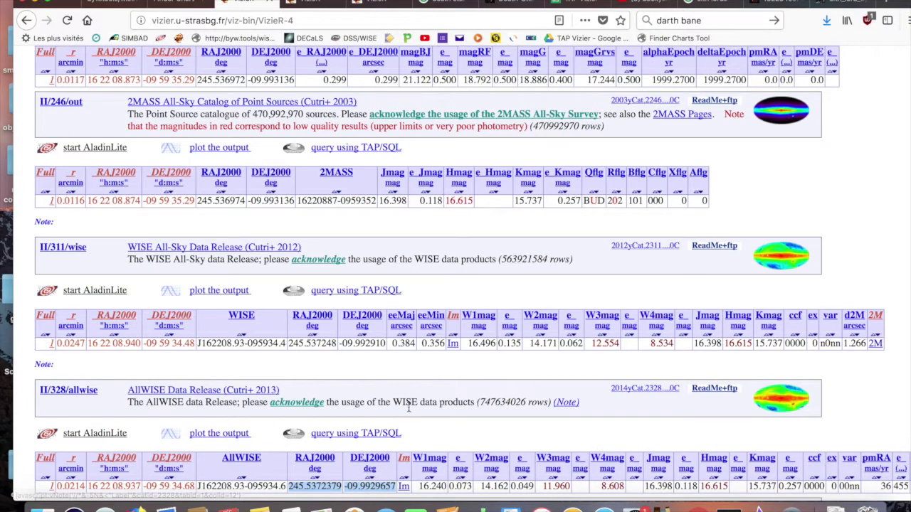
{"action": "left_click", "coordinate": [431, 438]}
{"action": "left_click_drag", "start_coordinate": [420, 487], "coordinate": [508, 484]}
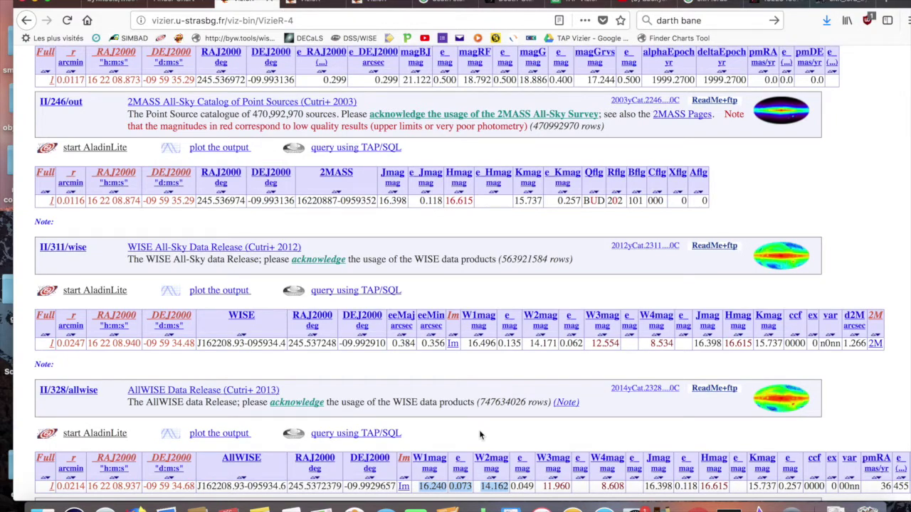
Examine the Mace 2014 low-mass binaries and brown dwarf tables and the ESO Science Archive entries below AllWISE.
{"action": "scroll", "coordinate": [479, 430], "scroll_direction": "down", "scroll_amount": 5}
{"action": "scroll", "coordinate": [479, 433], "scroll_direction": "down", "scroll_amount": 3}
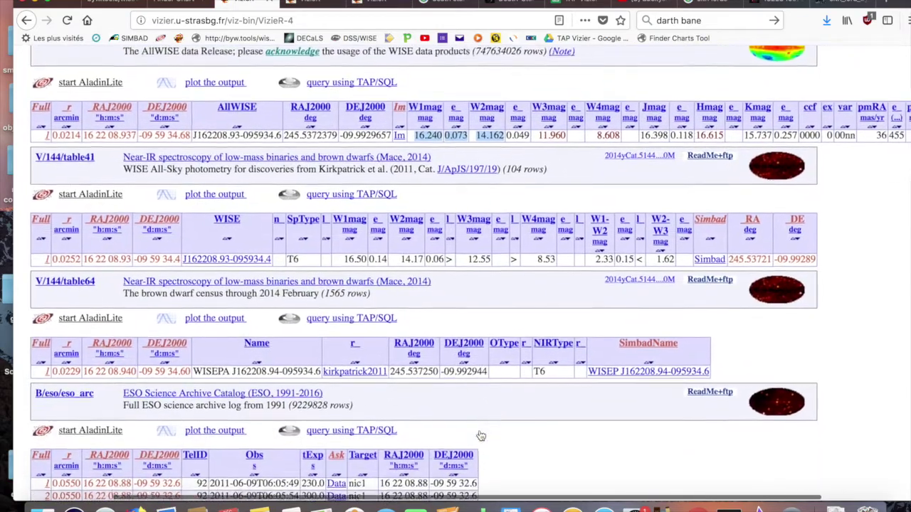
{"action": "scroll", "coordinate": [480, 433], "scroll_direction": "down", "scroll_amount": 2}
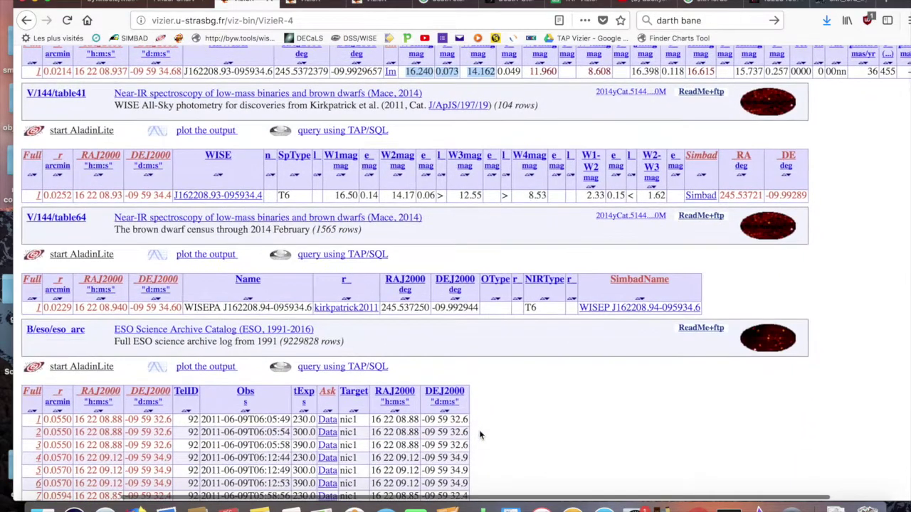
{"action": "scroll", "coordinate": [479, 433], "scroll_direction": "up", "scroll_amount": 1}
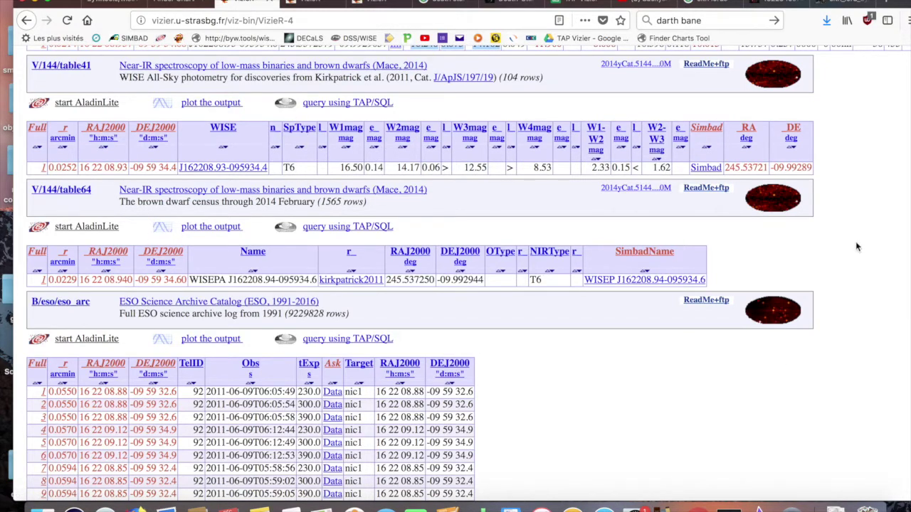
{"action": "scroll", "coordinate": [856, 241], "scroll_direction": "up", "scroll_amount": 1}
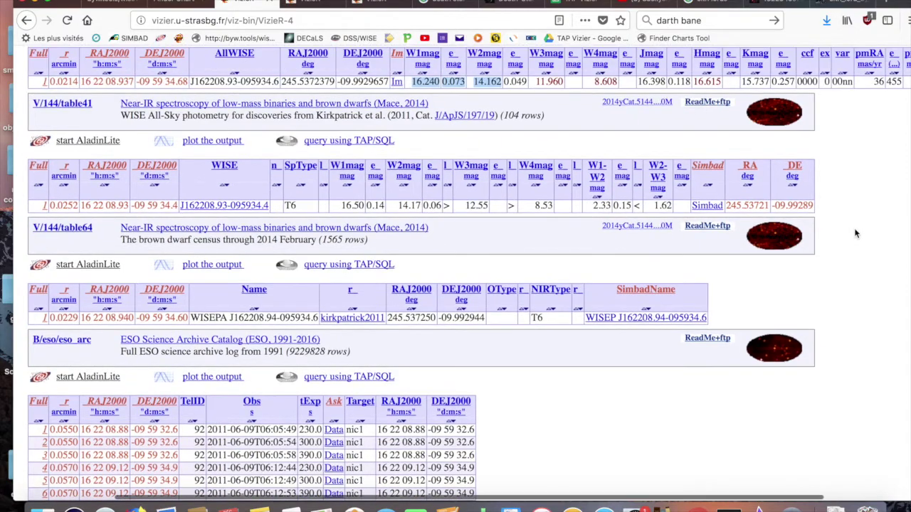
{"action": "scroll", "coordinate": [856, 234], "scroll_direction": "up", "scroll_amount": 1}
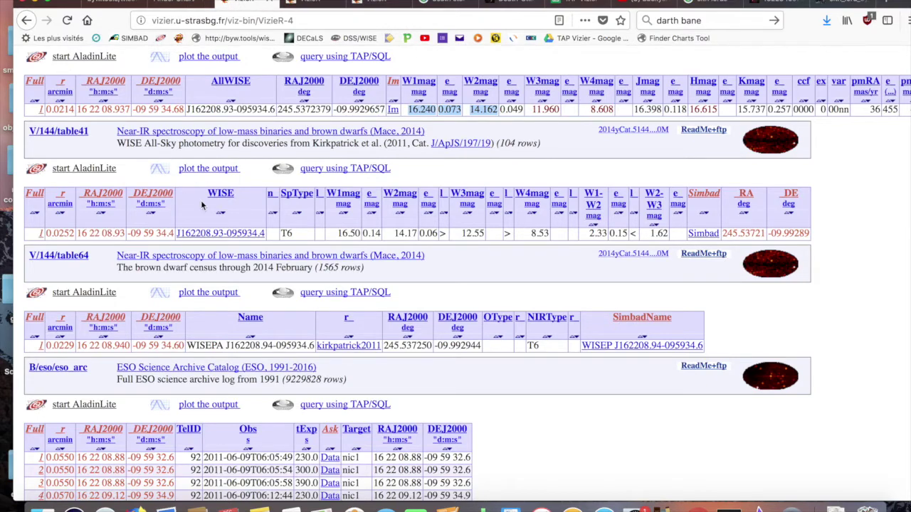
{"action": "scroll", "coordinate": [244, 183], "scroll_direction": "up", "scroll_amount": 3}
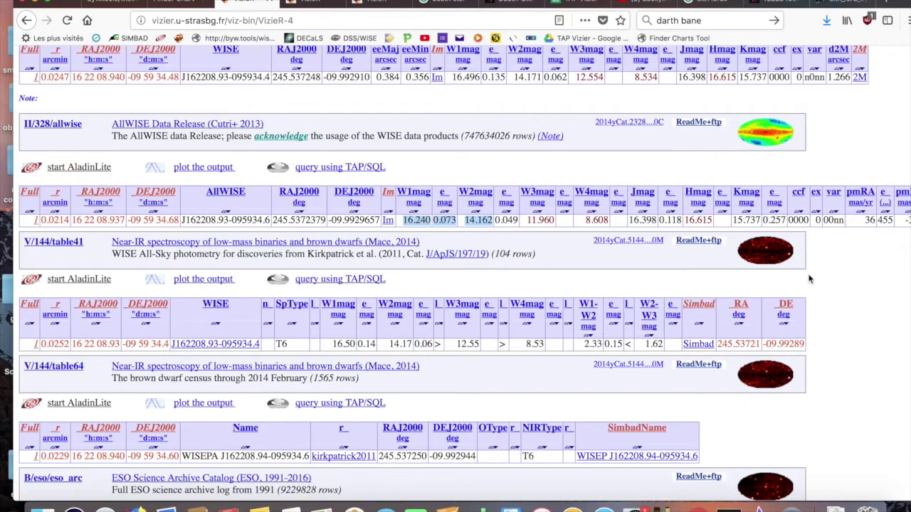
{"action": "scroll", "coordinate": [809, 279], "scroll_direction": "down", "scroll_amount": 3}
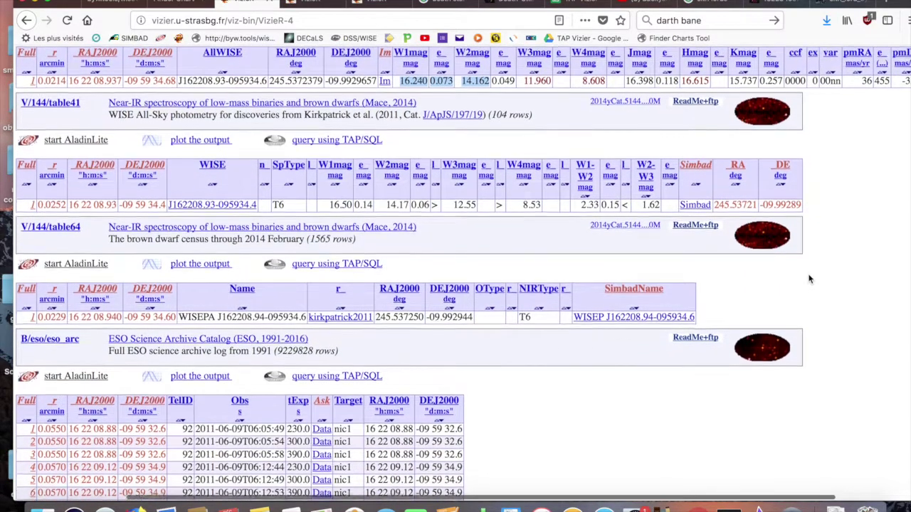
{"action": "scroll", "coordinate": [809, 279], "scroll_direction": "down", "scroll_amount": 1}
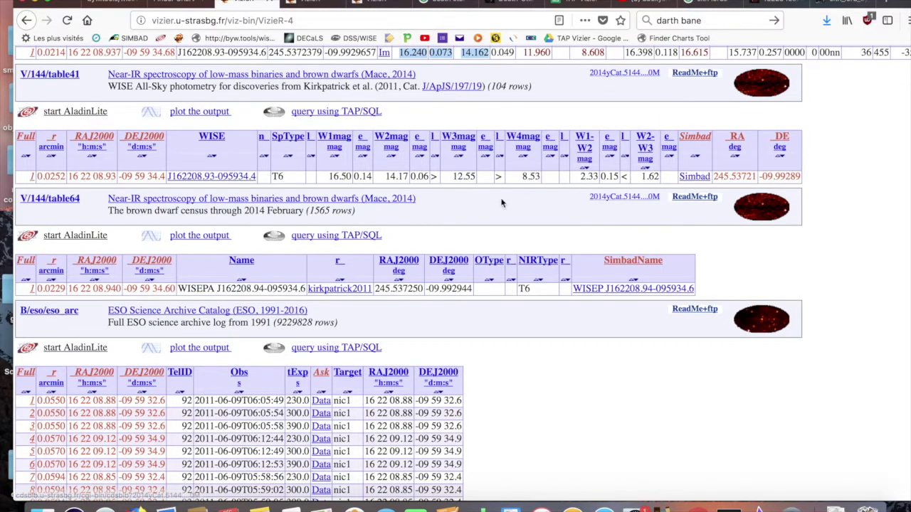
Highlight the object's SpType value in the V/144/table41 near-IR spectroscopy table.
{"action": "scroll", "coordinate": [501, 203], "scroll_direction": "up", "scroll_amount": 1}
{"action": "scroll", "coordinate": [501, 203], "scroll_direction": "up", "scroll_amount": 1}
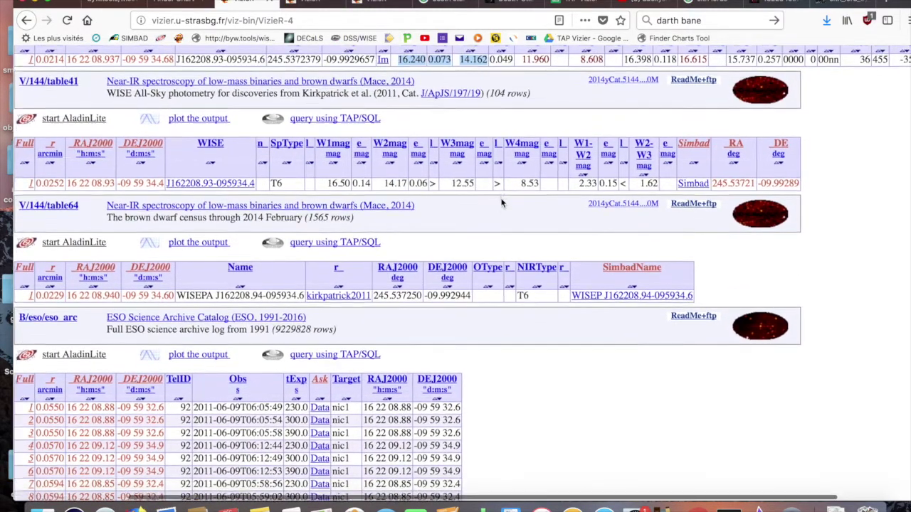
{"action": "scroll", "coordinate": [501, 203], "scroll_direction": "down", "scroll_amount": 1}
{"action": "scroll", "coordinate": [501, 204], "scroll_direction": "up", "scroll_amount": 4}
{"action": "scroll", "coordinate": [501, 203], "scroll_direction": "left", "scroll_amount": 1}
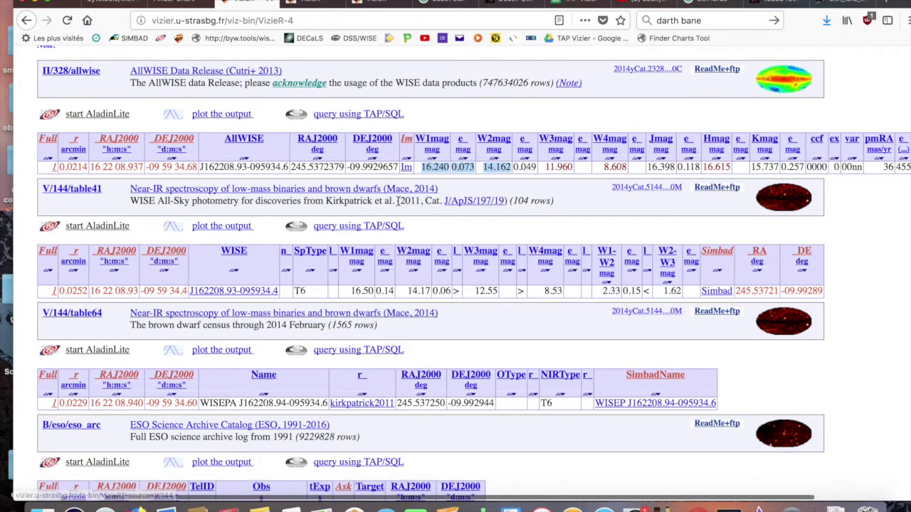
{"action": "left_click", "coordinate": [307, 292]}
{"action": "double_click", "coordinate": [306, 292]}
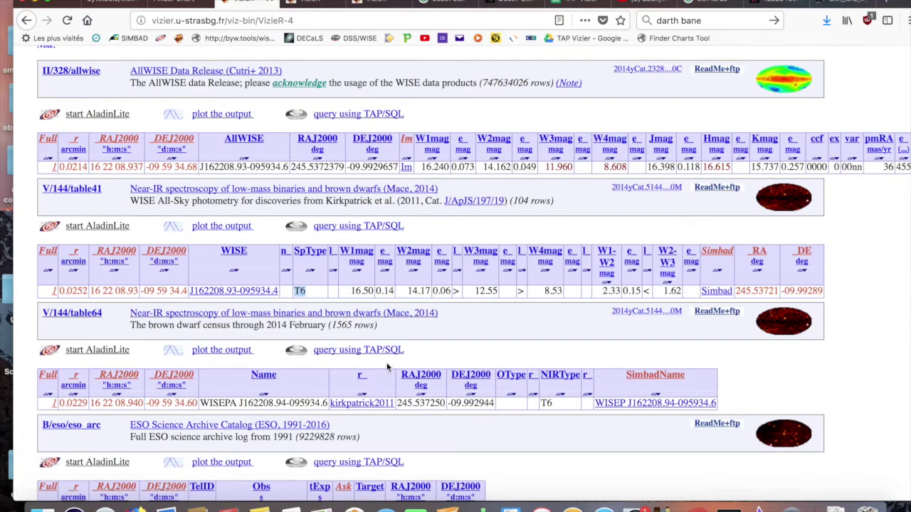
Highlight the cited discovery author's surname in the V/144/table41 description, then clear the highlight.
{"action": "scroll", "coordinate": [430, 358], "scroll_direction": "up", "scroll_amount": 2}
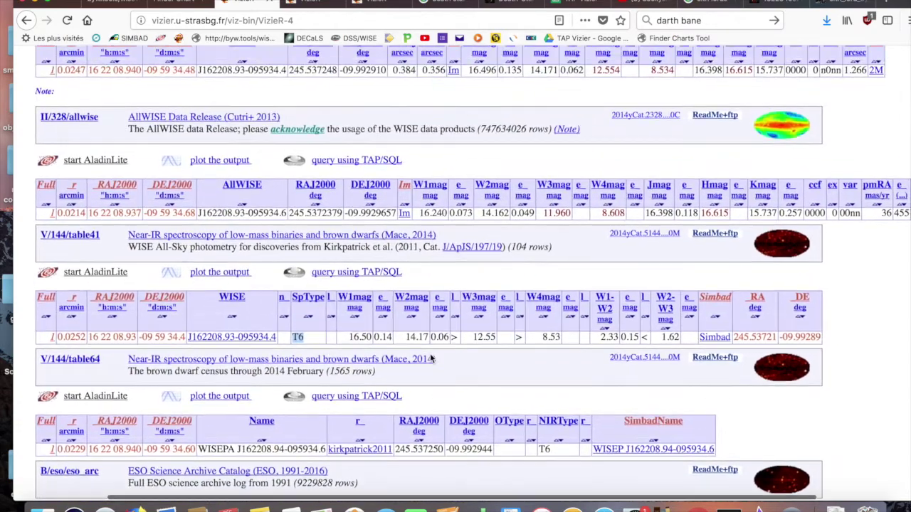
{"action": "scroll", "coordinate": [429, 358], "scroll_direction": "down", "scroll_amount": 1}
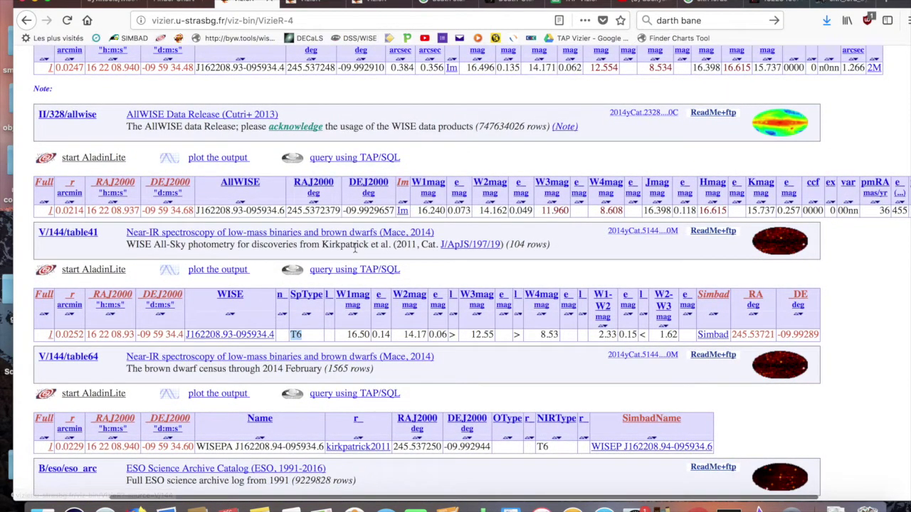
{"action": "left_click_drag", "start_coordinate": [367, 244], "coordinate": [321, 244]}
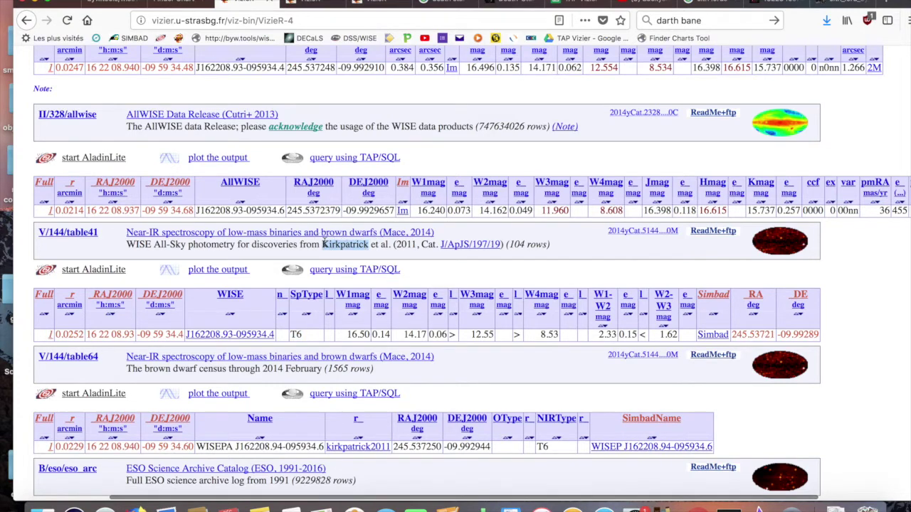
{"action": "left_click", "coordinate": [402, 279]}
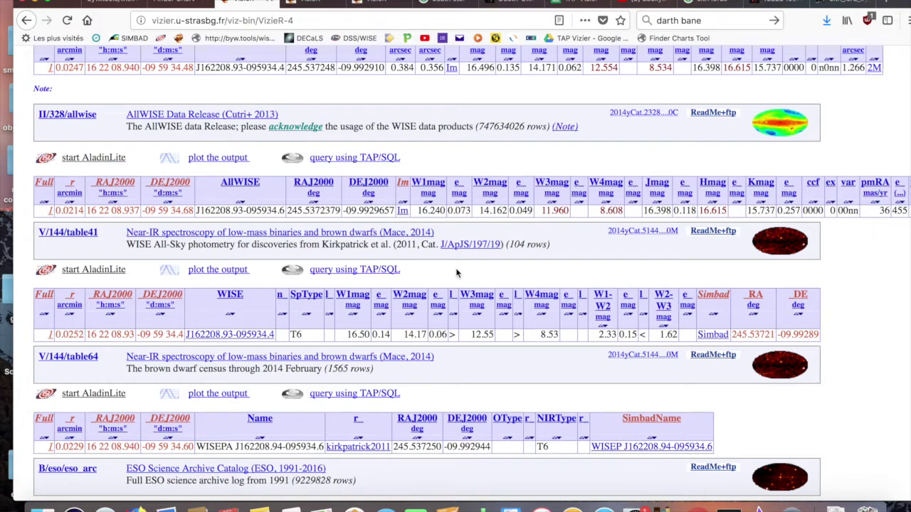
Examine the brown dwarf tables below V/144/table41, from the 2014 census and ESO archive to the T/Y dwarf, WISE discovery and infrared photometry catalogs.
{"action": "scroll", "coordinate": [456, 272], "scroll_direction": "down", "scroll_amount": 3}
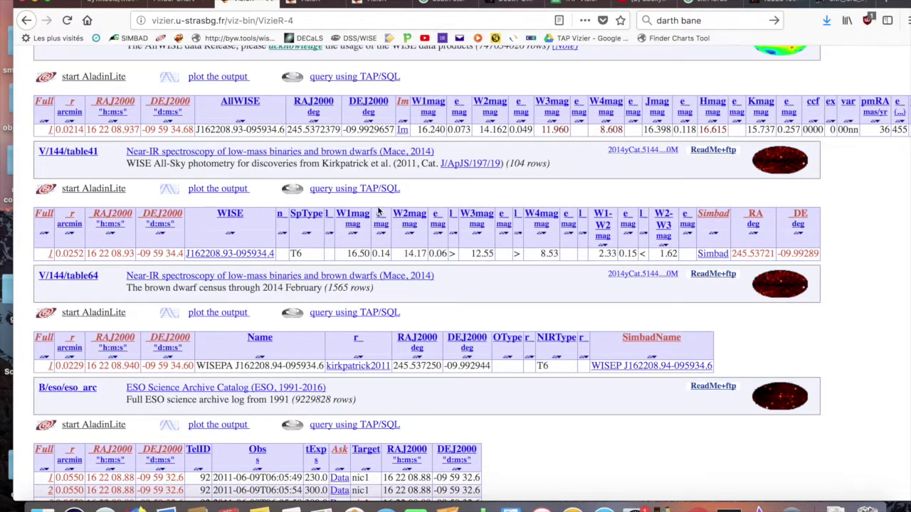
{"action": "scroll", "coordinate": [461, 294], "scroll_direction": "down", "scroll_amount": 1}
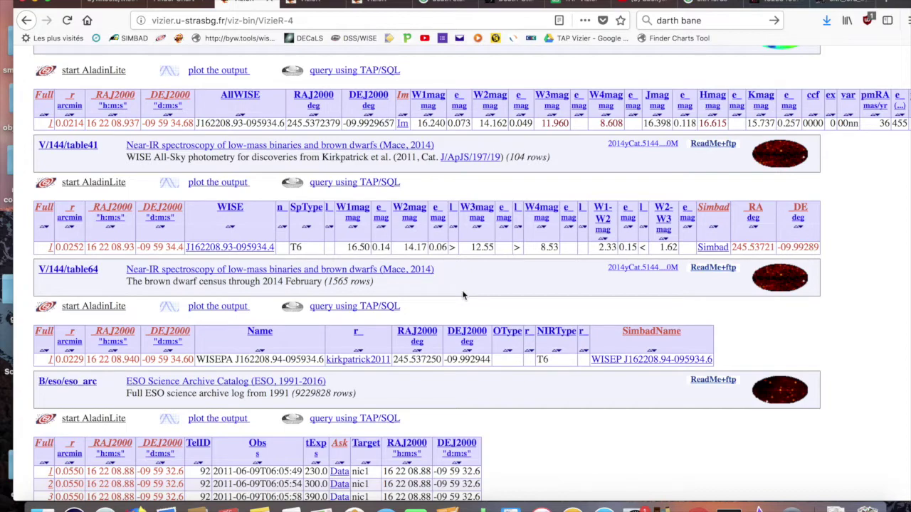
{"action": "scroll", "coordinate": [461, 289], "scroll_direction": "down", "scroll_amount": 5}
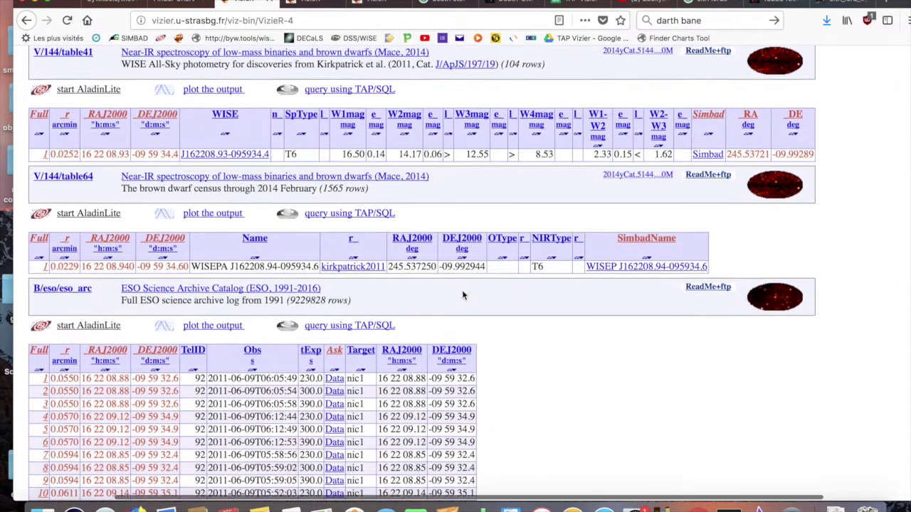
{"action": "scroll", "coordinate": [462, 292], "scroll_direction": "down", "scroll_amount": 3}
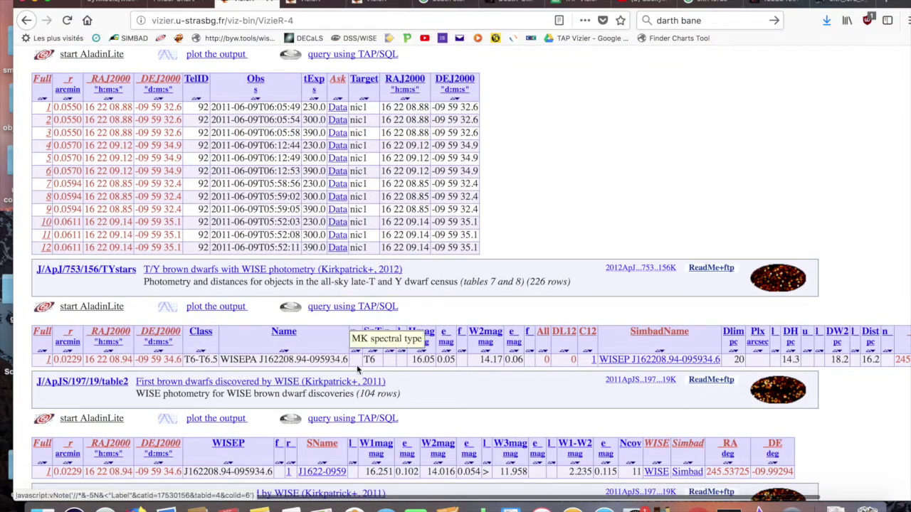
{"action": "scroll", "coordinate": [377, 386], "scroll_direction": "down", "scroll_amount": 1}
{"action": "scroll", "coordinate": [377, 386], "scroll_direction": "down", "scroll_amount": 7}
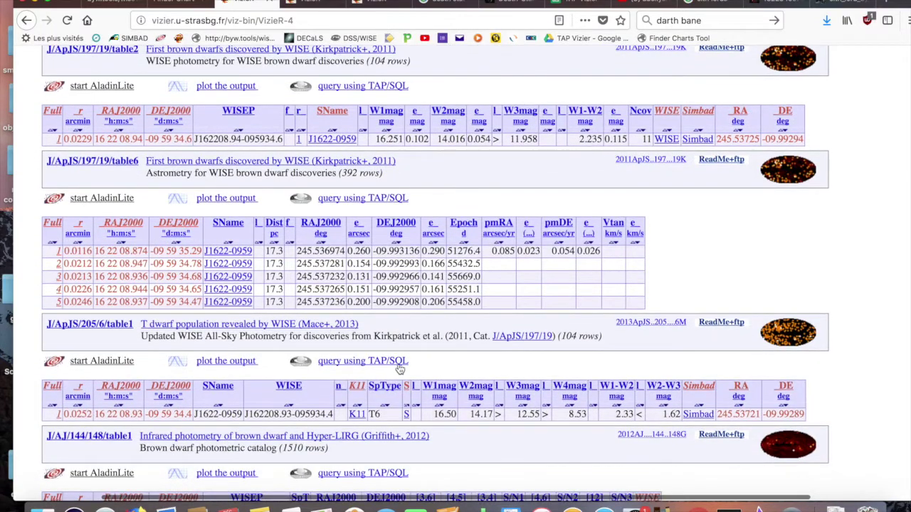
{"action": "scroll", "coordinate": [399, 370], "scroll_direction": "down", "scroll_amount": 2}
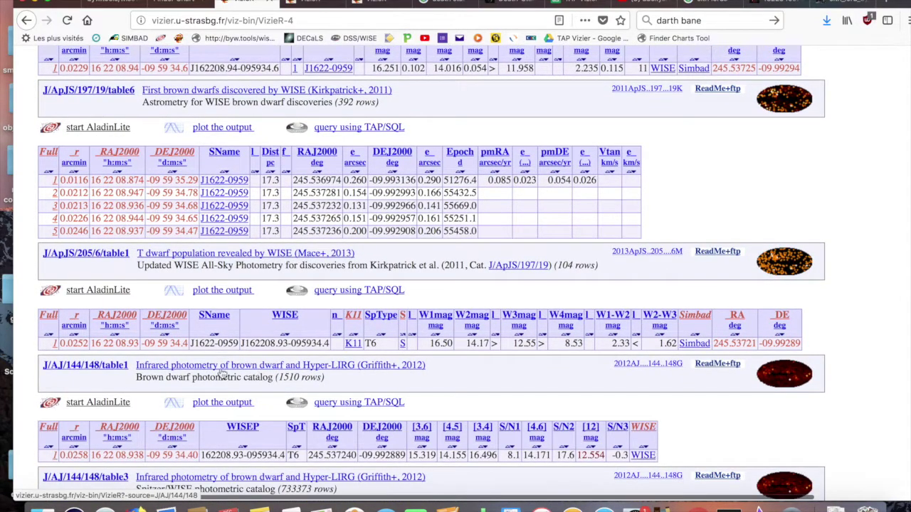
{"action": "scroll", "coordinate": [324, 375], "scroll_direction": "down", "scroll_amount": 2}
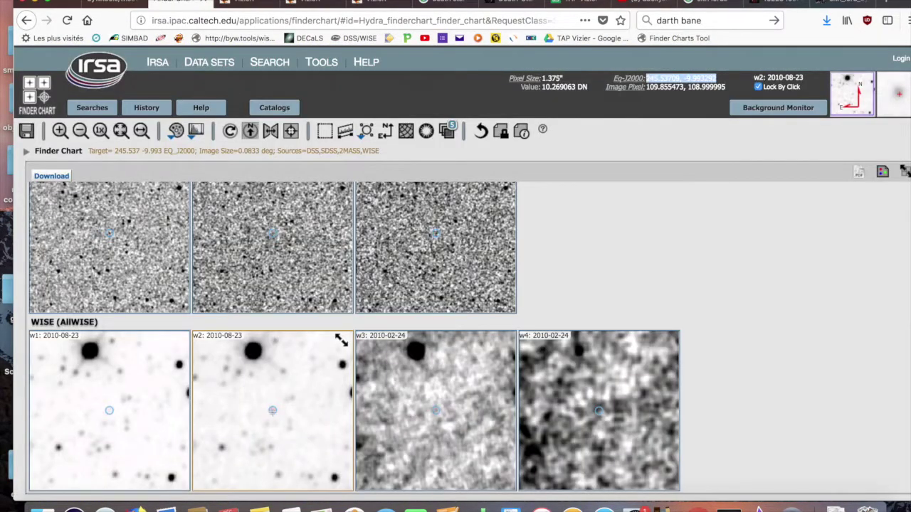
Switch from the Finder Chart to the first object's VizieR results and review its 2MASS, WISE and brown dwarf entries.
{"action": "key", "text": "ctrl+Tab"}
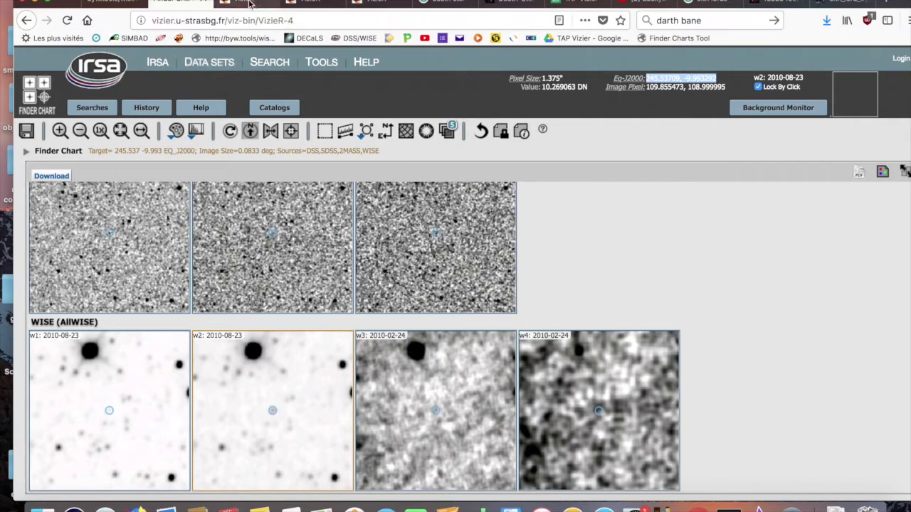
{"action": "scroll", "coordinate": [278, 213], "scroll_direction": "down", "scroll_amount": 15}
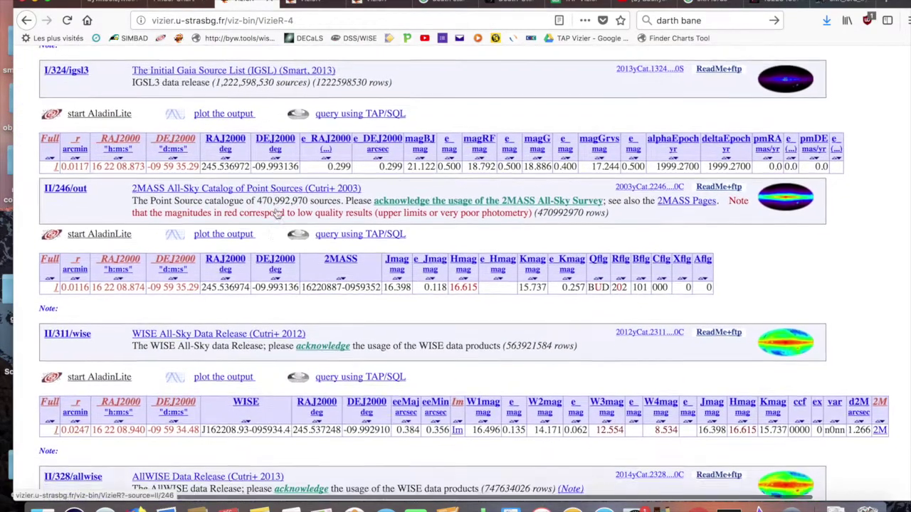
{"action": "scroll", "coordinate": [277, 213], "scroll_direction": "down", "scroll_amount": 5}
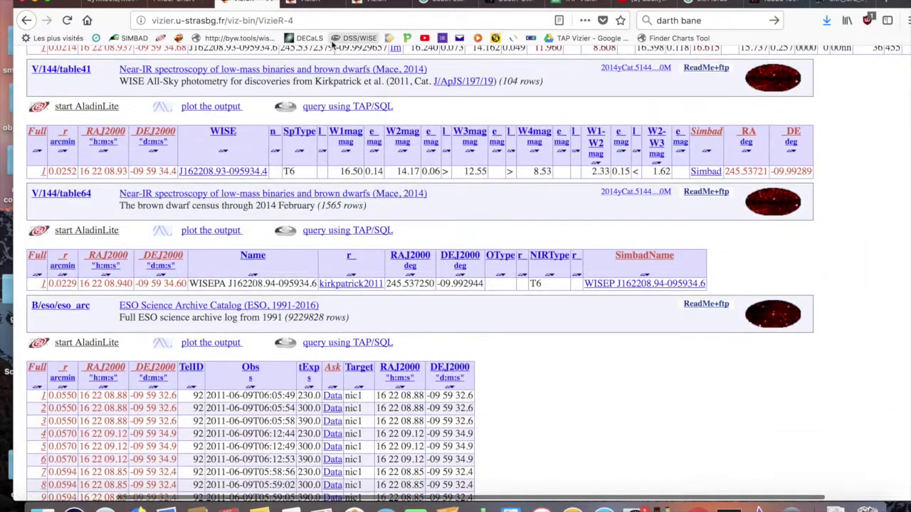
Open the VizieR results for the object at RA 164.0303087 and examine its catalog entries from NOMAD through AllWISE.
{"action": "left_click", "coordinate": [313, 3]}
{"action": "left_click", "coordinate": [373, 6]}
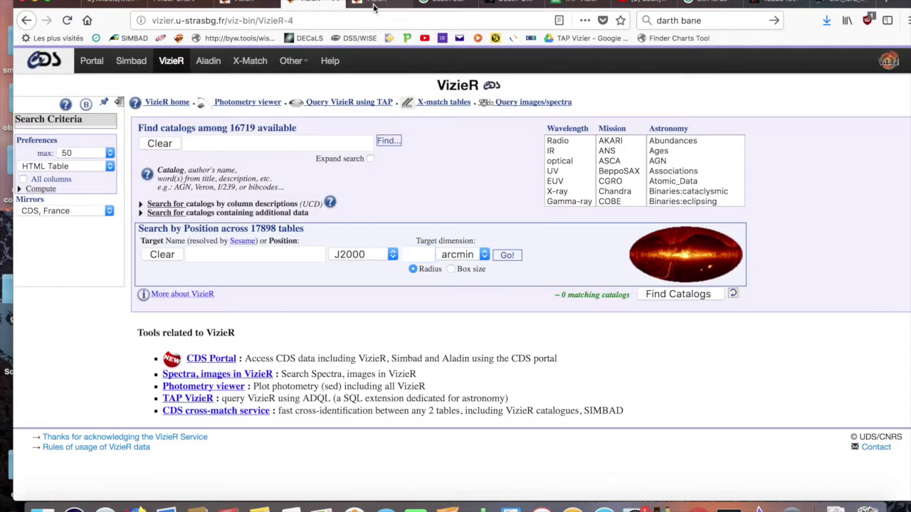
{"action": "scroll", "coordinate": [295, 193], "scroll_direction": "up", "scroll_amount": 15}
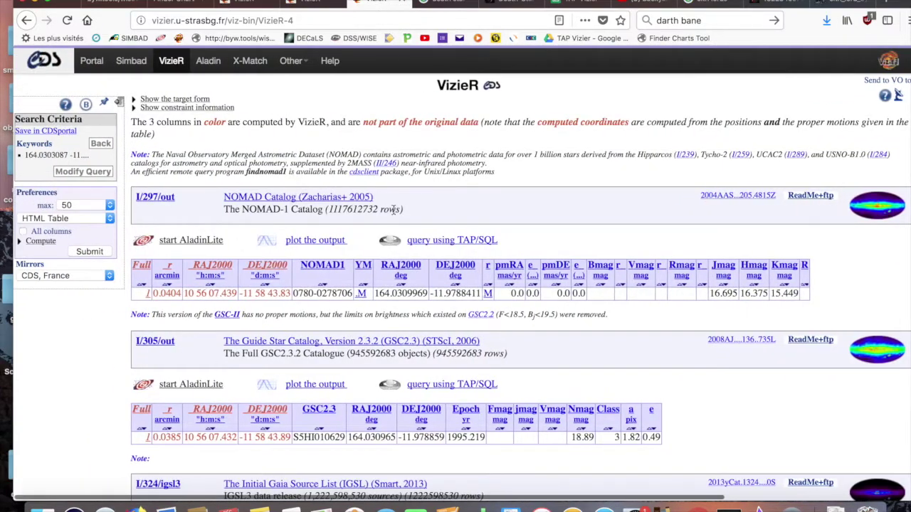
{"action": "scroll", "coordinate": [394, 319], "scroll_direction": "down", "scroll_amount": 3}
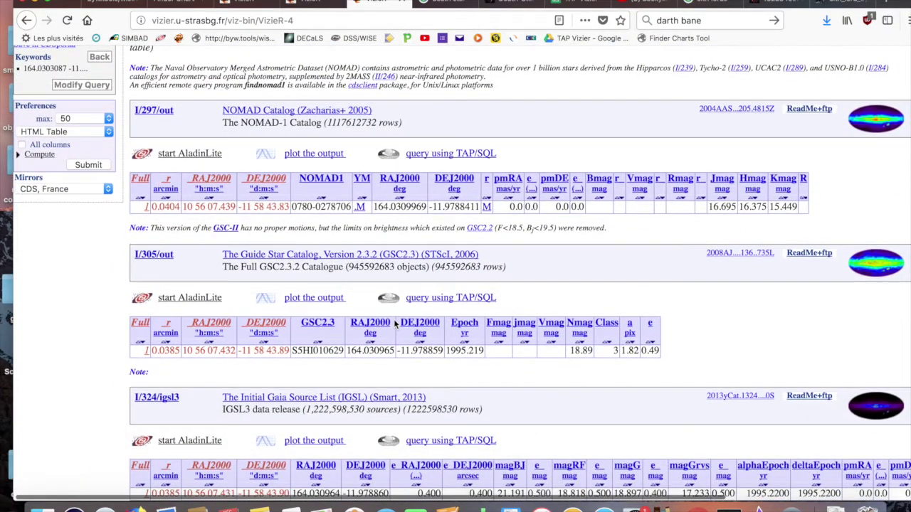
{"action": "scroll", "coordinate": [395, 323], "scroll_direction": "down", "scroll_amount": 3}
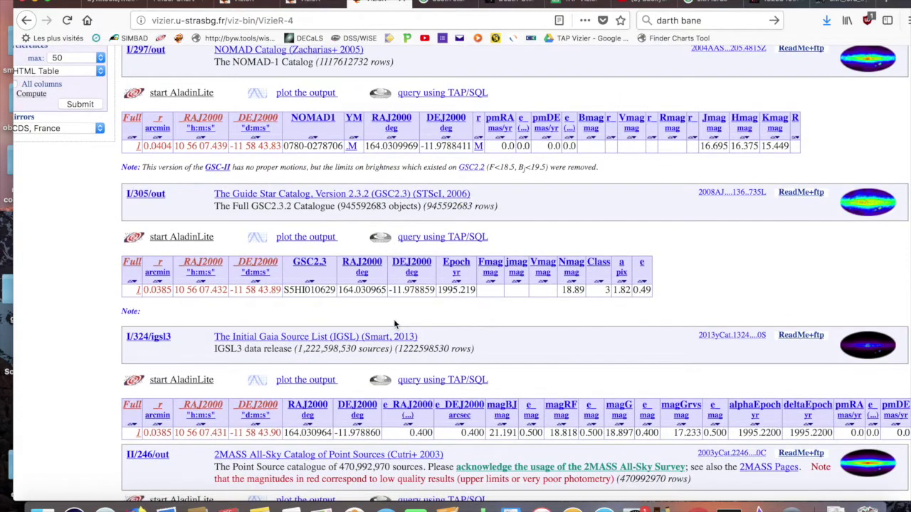
{"action": "scroll", "coordinate": [394, 319], "scroll_direction": "up", "scroll_amount": 6}
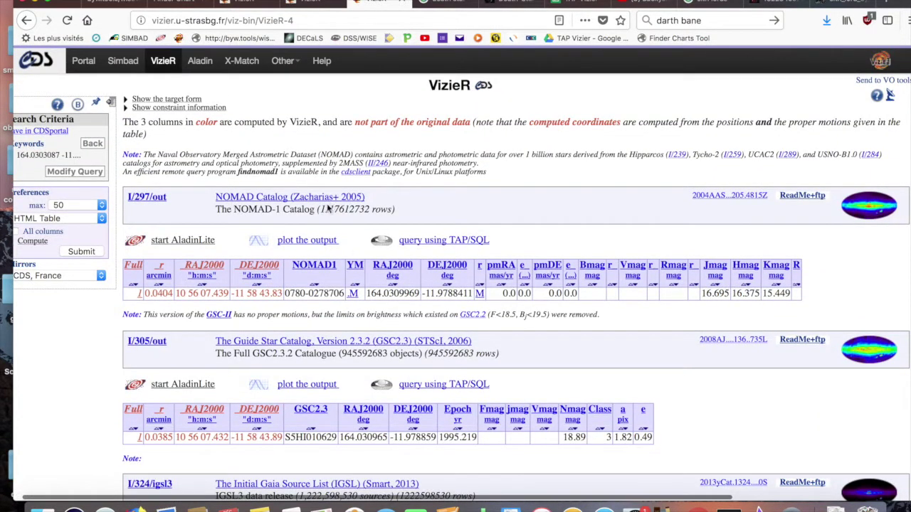
{"action": "scroll", "coordinate": [379, 208], "scroll_direction": "down", "scroll_amount": 5}
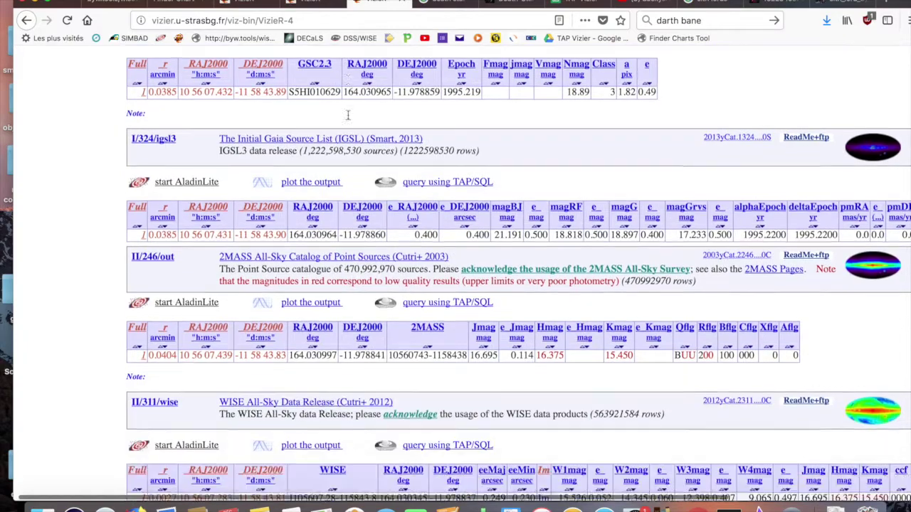
{"action": "scroll", "coordinate": [336, 177], "scroll_direction": "down", "scroll_amount": 4}
{"action": "scroll", "coordinate": [336, 178], "scroll_direction": "right", "scroll_amount": 1}
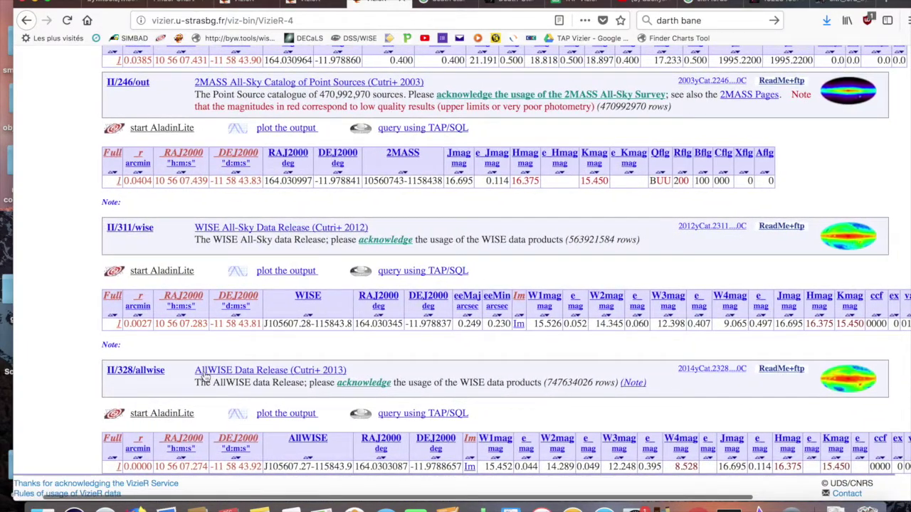
Return to the first object's VizieR results and review the AllWISE entry and the V/144 brown dwarf tables.
{"action": "left_click", "coordinate": [305, 4]}
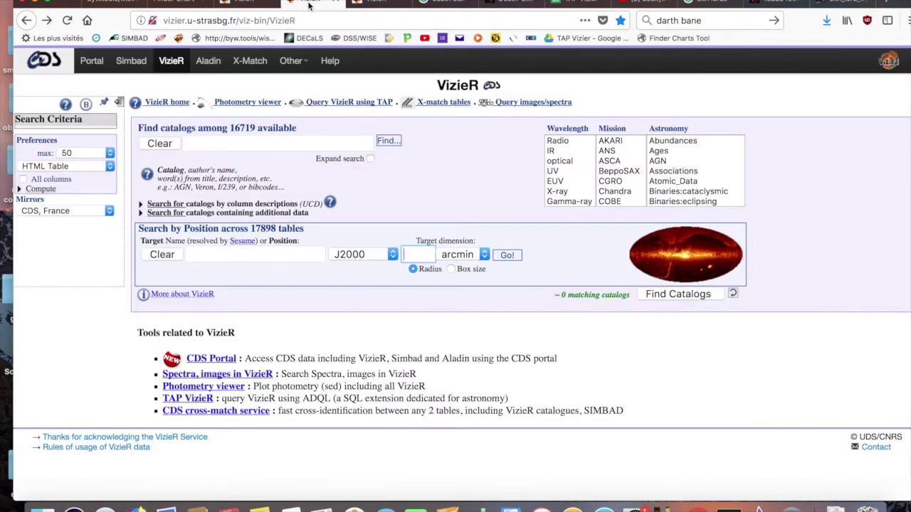
{"action": "left_click", "coordinate": [248, 4]}
{"action": "scroll", "coordinate": [336, 363], "scroll_direction": "left", "scroll_amount": 2}
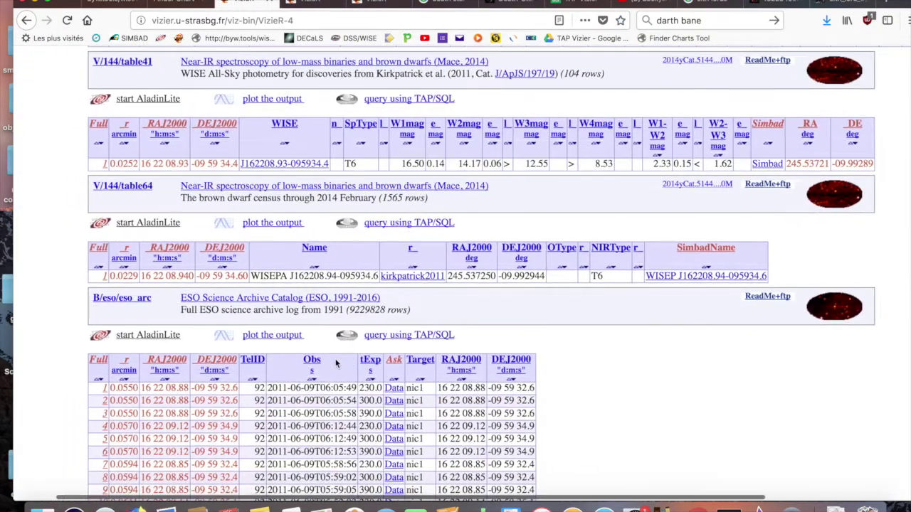
{"action": "scroll", "coordinate": [336, 361], "scroll_direction": "up", "scroll_amount": 10}
{"action": "scroll", "coordinate": [336, 362], "scroll_direction": "down", "scroll_amount": 4}
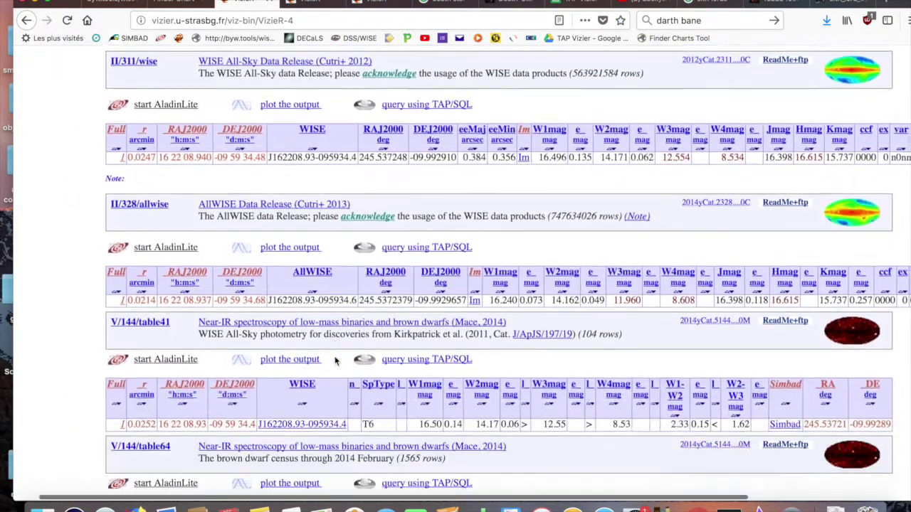
{"action": "scroll", "coordinate": [97, 302], "scroll_direction": "down", "scroll_amount": 2}
{"action": "scroll", "coordinate": [96, 302], "scroll_direction": "right", "scroll_amount": 1}
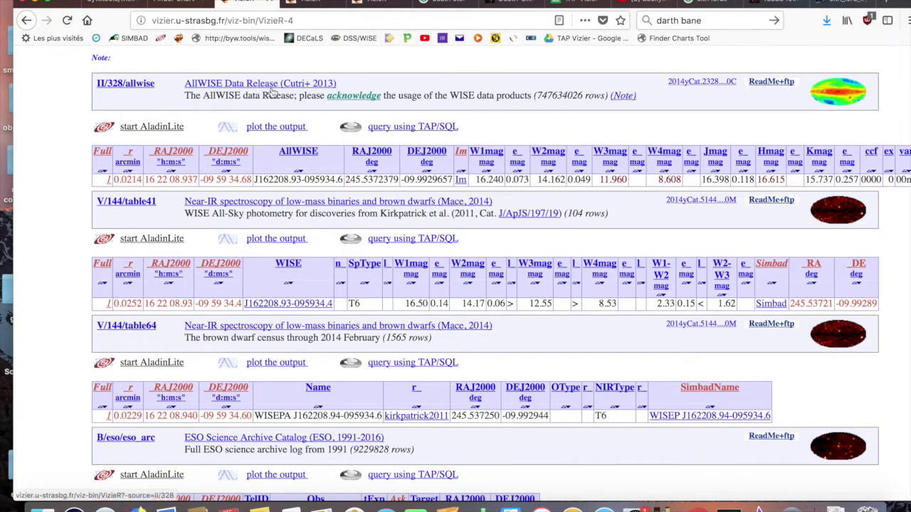
Compare the first object's IGSL, 2MASS and WISE survey entries with the V/144 brown dwarf tables listed after AllWISE.
{"action": "scroll", "coordinate": [183, 207], "scroll_direction": "up", "scroll_amount": 8}
{"action": "scroll", "coordinate": [184, 206], "scroll_direction": "right", "scroll_amount": 1}
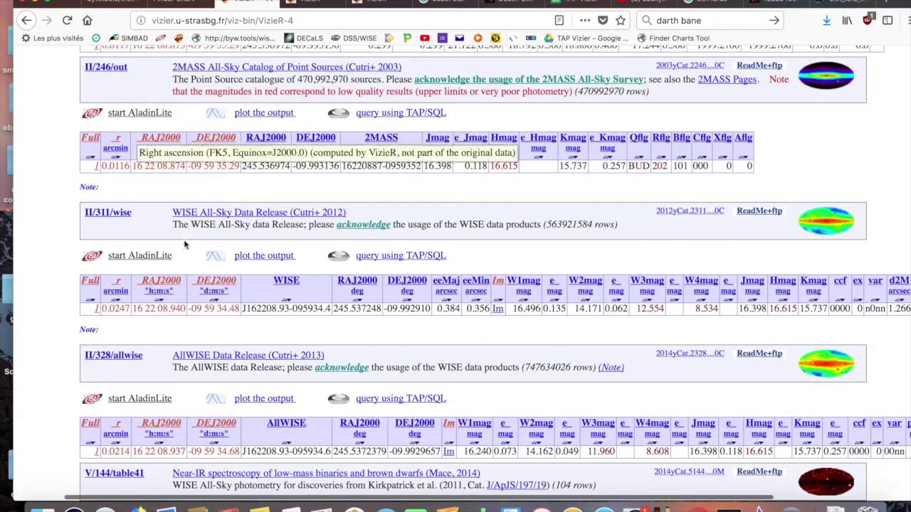
{"action": "scroll", "coordinate": [196, 268], "scroll_direction": "up", "scroll_amount": 4}
{"action": "scroll", "coordinate": [196, 268], "scroll_direction": "left", "scroll_amount": 1}
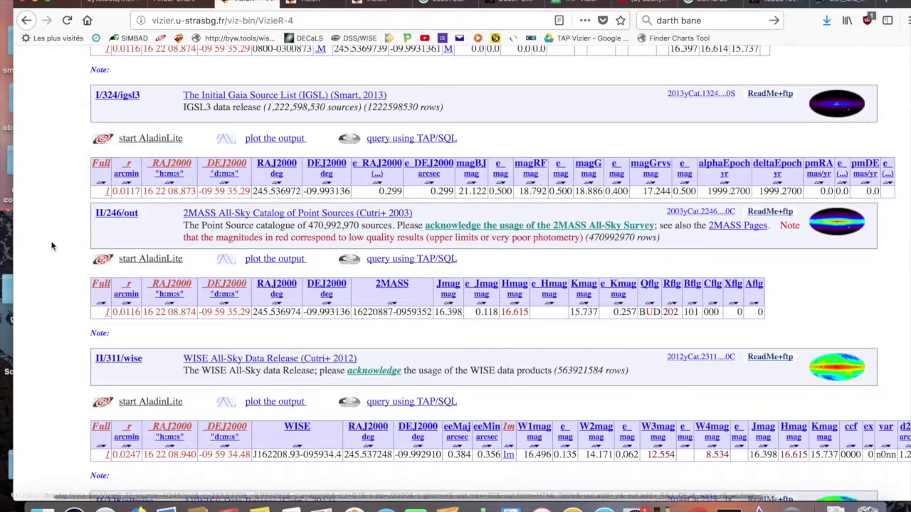
{"action": "scroll", "coordinate": [51, 247], "scroll_direction": "down", "scroll_amount": 6}
{"action": "scroll", "coordinate": [52, 246], "scroll_direction": "down", "scroll_amount": 5}
{"action": "scroll", "coordinate": [52, 246], "scroll_direction": "right", "scroll_amount": 1}
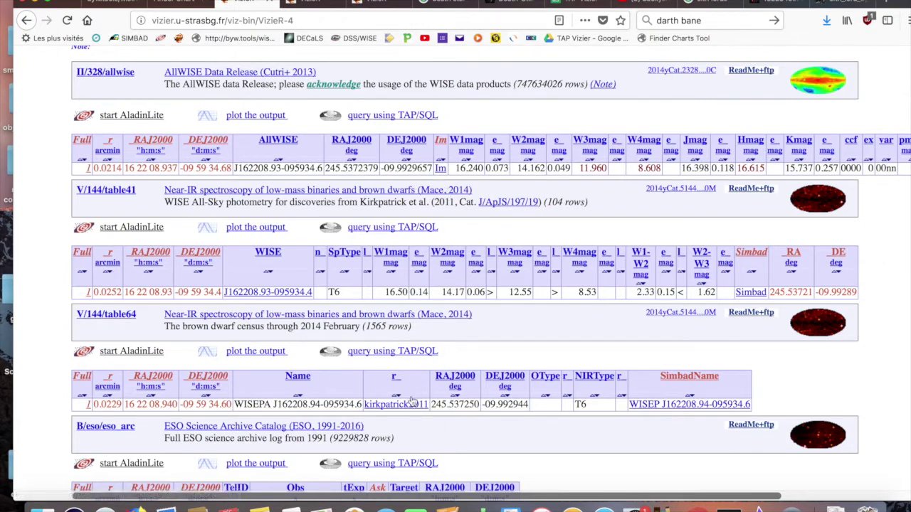
Go back to the second object's VizieR results and check whether any brown dwarf catalog is listed after its AllWISE entry.
{"action": "left_click", "coordinate": [371, 146]}
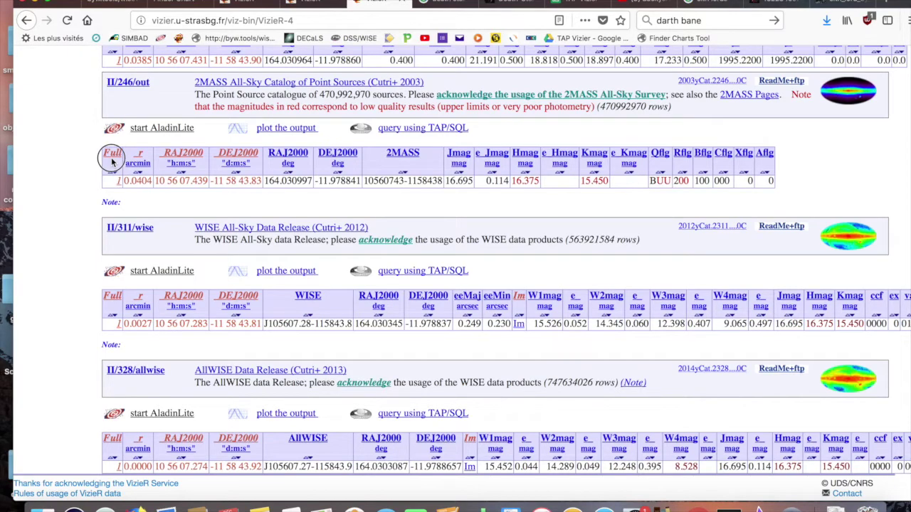
{"action": "scroll", "coordinate": [44, 303], "scroll_direction": "right", "scroll_amount": 2}
{"action": "scroll", "coordinate": [44, 302], "scroll_direction": "right", "scroll_amount": 1}
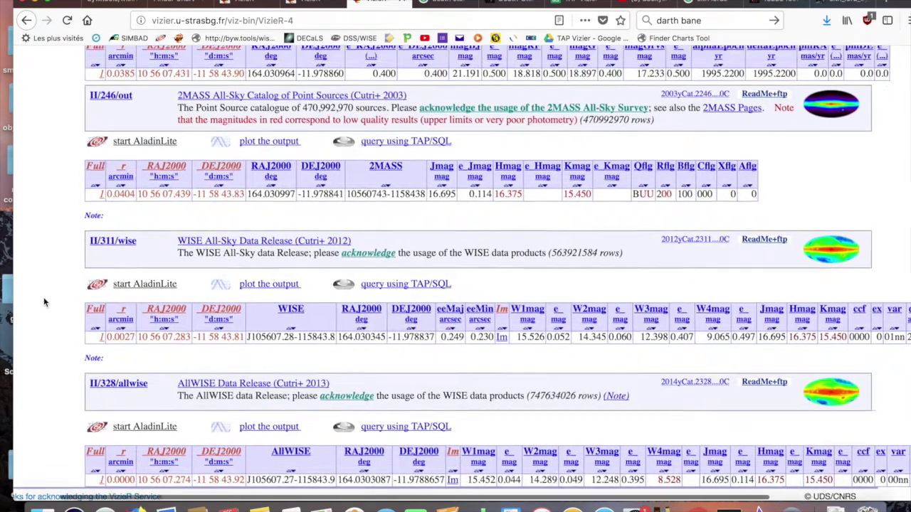
{"action": "scroll", "coordinate": [45, 303], "scroll_direction": "up", "scroll_amount": 5}
{"action": "scroll", "coordinate": [44, 302], "scroll_direction": "down", "scroll_amount": 5}
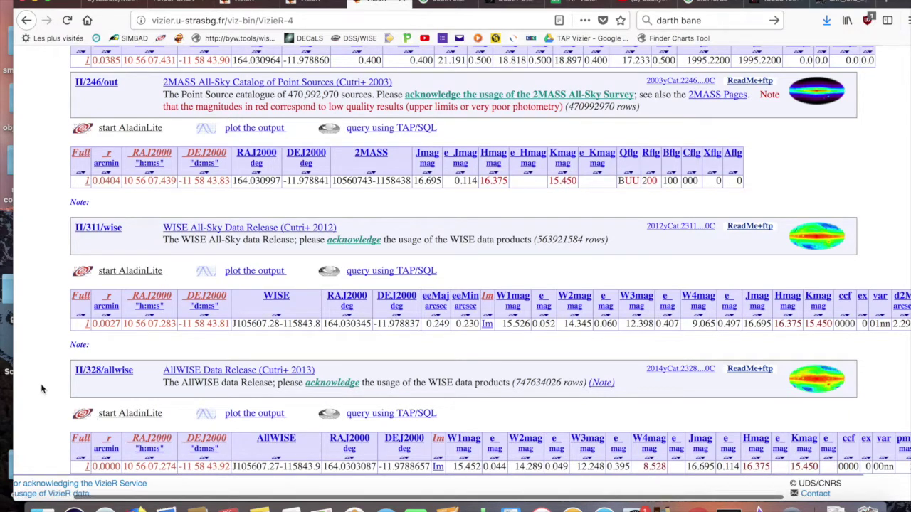
{"action": "scroll", "coordinate": [41, 389], "scroll_direction": "right", "scroll_amount": 1}
{"action": "scroll", "coordinate": [50, 400], "scroll_direction": "right", "scroll_amount": 1}
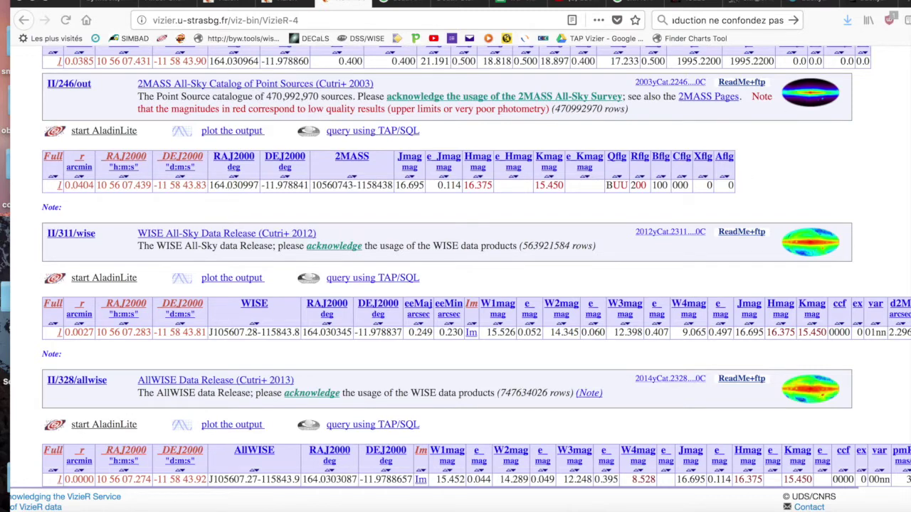
Switch to the Backyard Worlds blog and examine the chart of W1−W2 color against spectral type.
{"action": "left_click", "coordinate": [868, 4]}
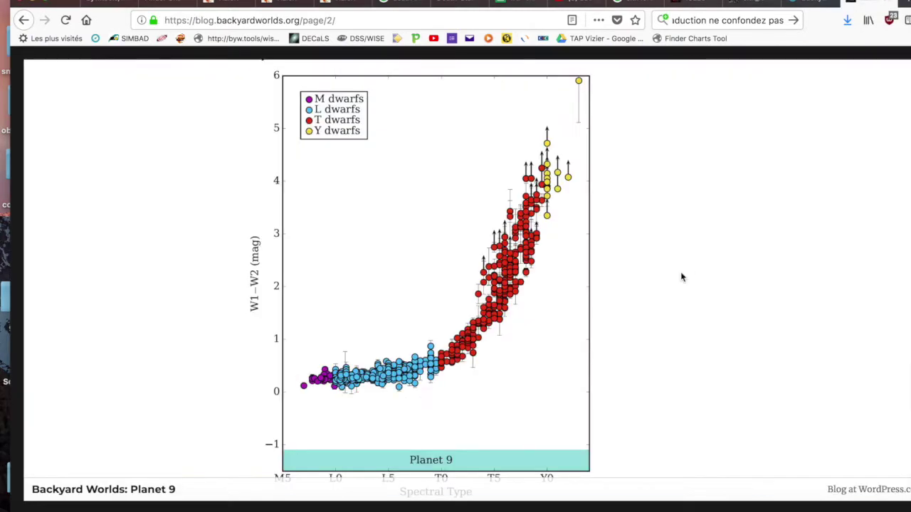
{"action": "scroll", "coordinate": [681, 277], "scroll_direction": "down", "scroll_amount": 1}
{"action": "scroll", "coordinate": [681, 277], "scroll_direction": "up", "scroll_amount": 1}
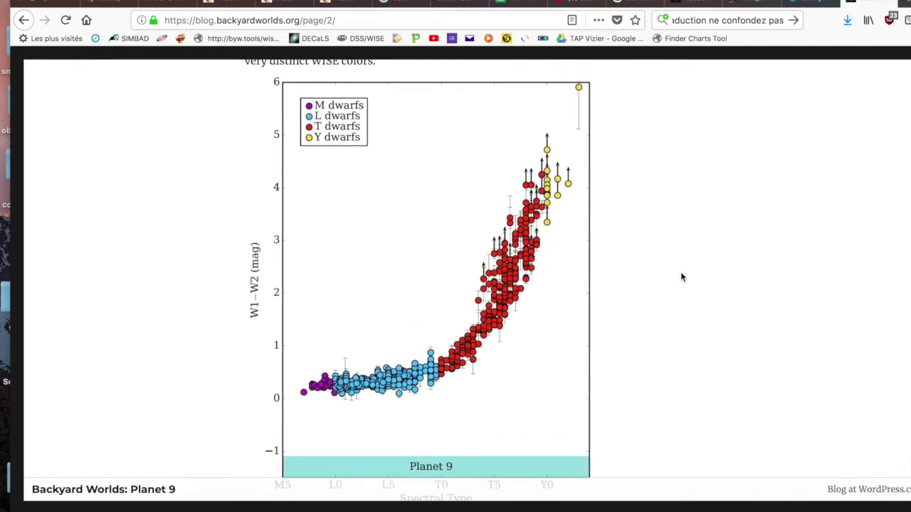
{"action": "scroll", "coordinate": [681, 278], "scroll_direction": "down", "scroll_amount": 1}
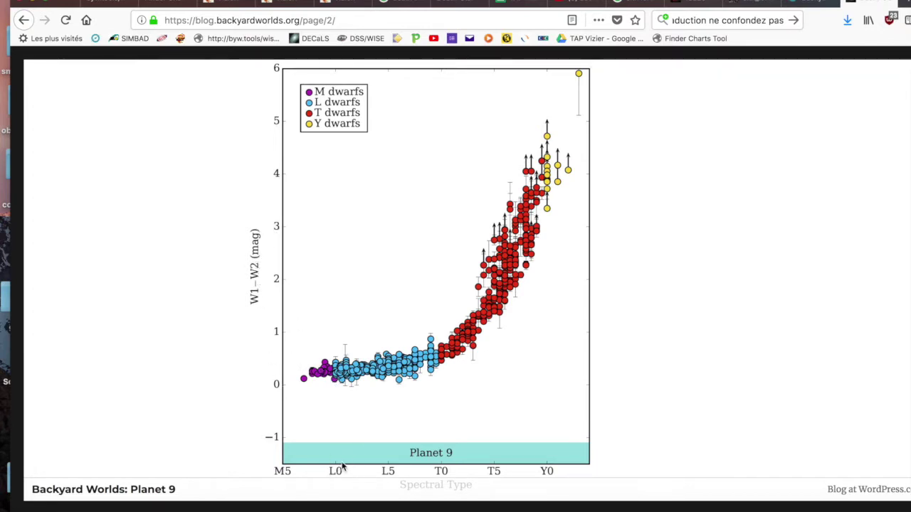
Check the second object's AllWISE W1 and W2 magnitudes in VizieR against the blog's chart of W1−W2 color by spectral type.
{"action": "scroll", "coordinate": [342, 466], "scroll_direction": "down", "scroll_amount": 1}
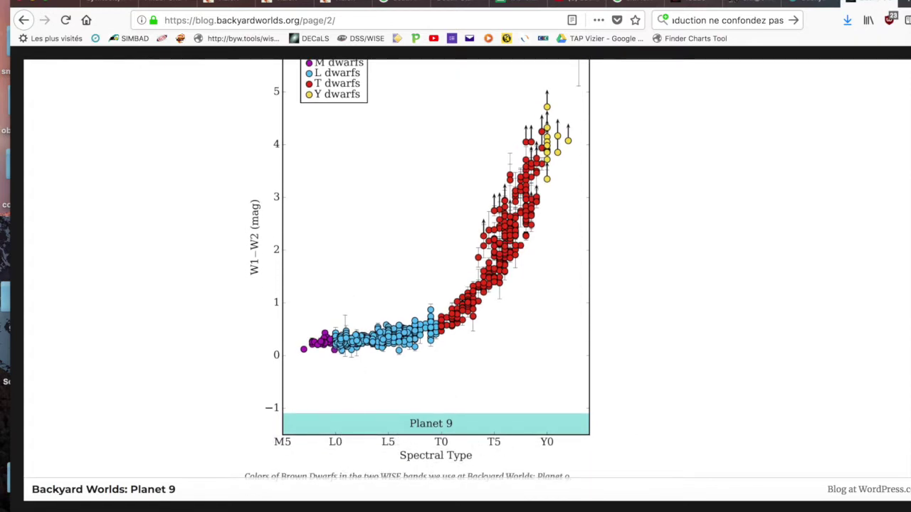
{"action": "key", "text": "ctrl+shift+Tab"}
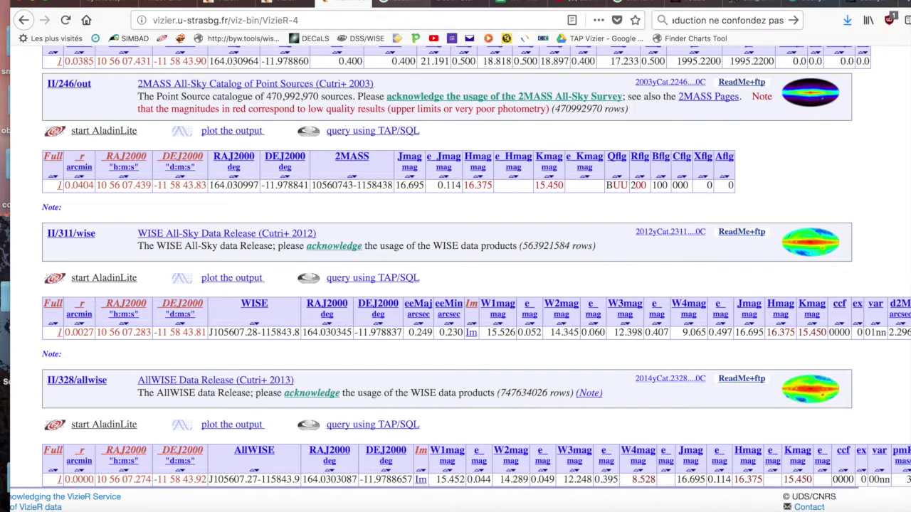
{"action": "left_click", "coordinate": [869, 3]}
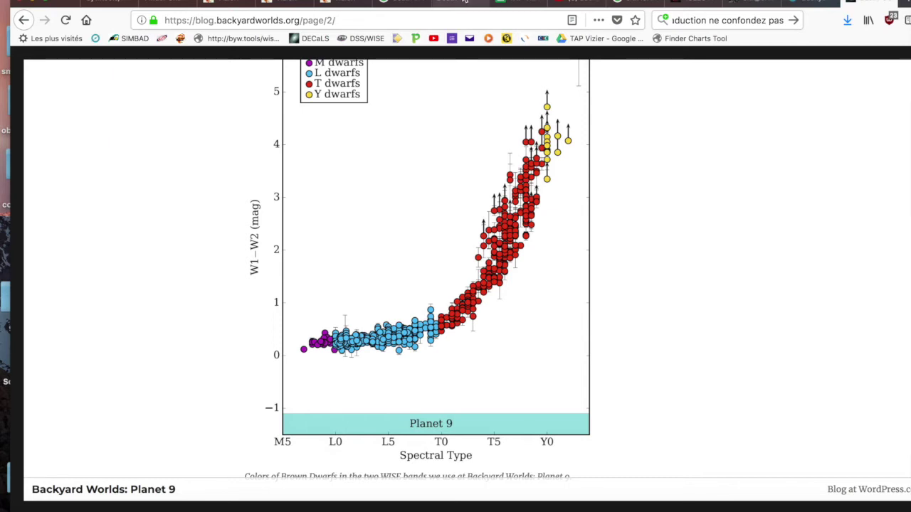
View the Death Star image, checking back on the first object's V/144 brown dwarf tables in VizieR before returning to it.
{"action": "left_click", "coordinate": [463, 2]}
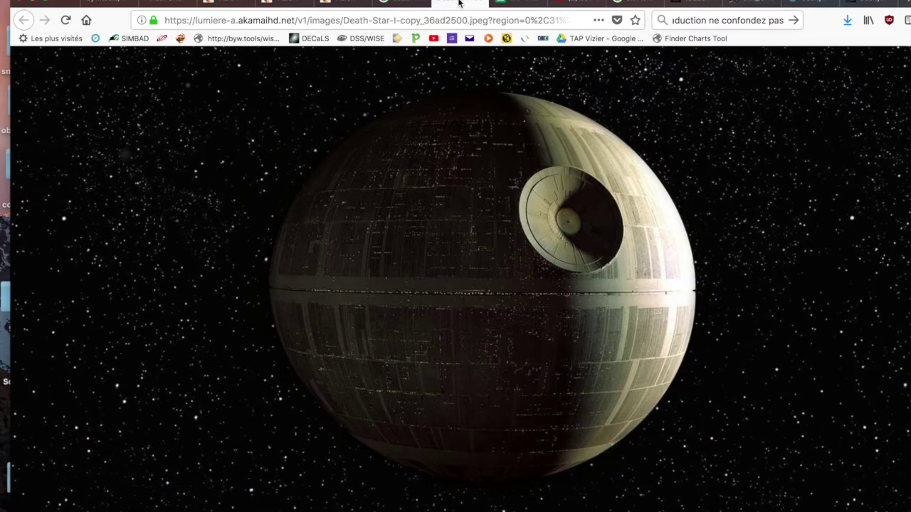
{"action": "key", "text": "ctrl+w"}
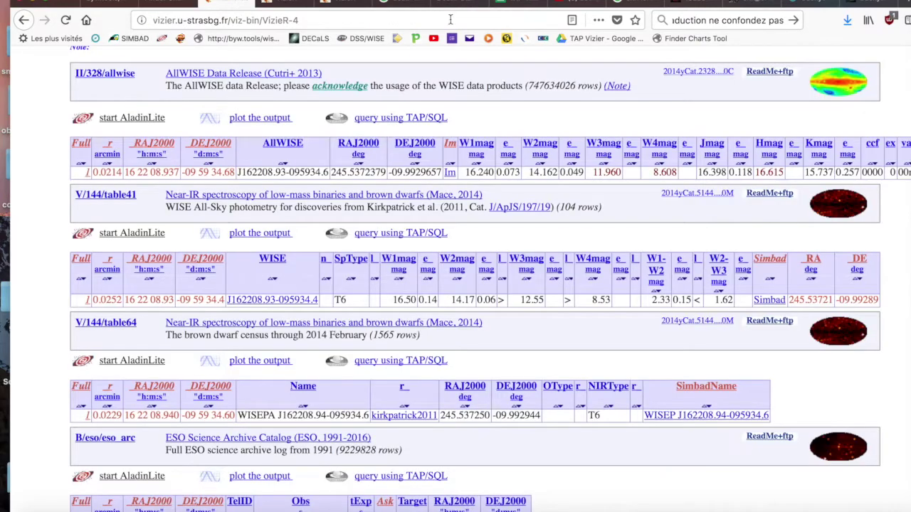
{"action": "left_click", "coordinate": [459, 3]}
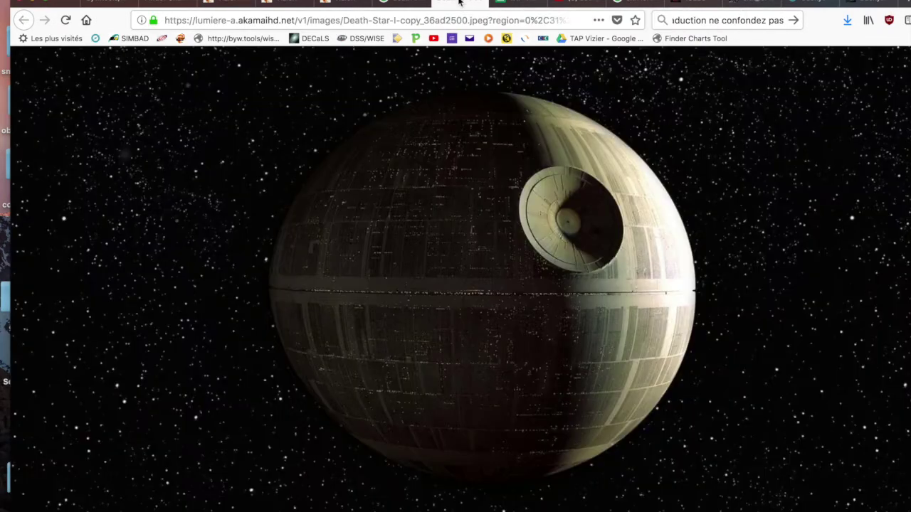